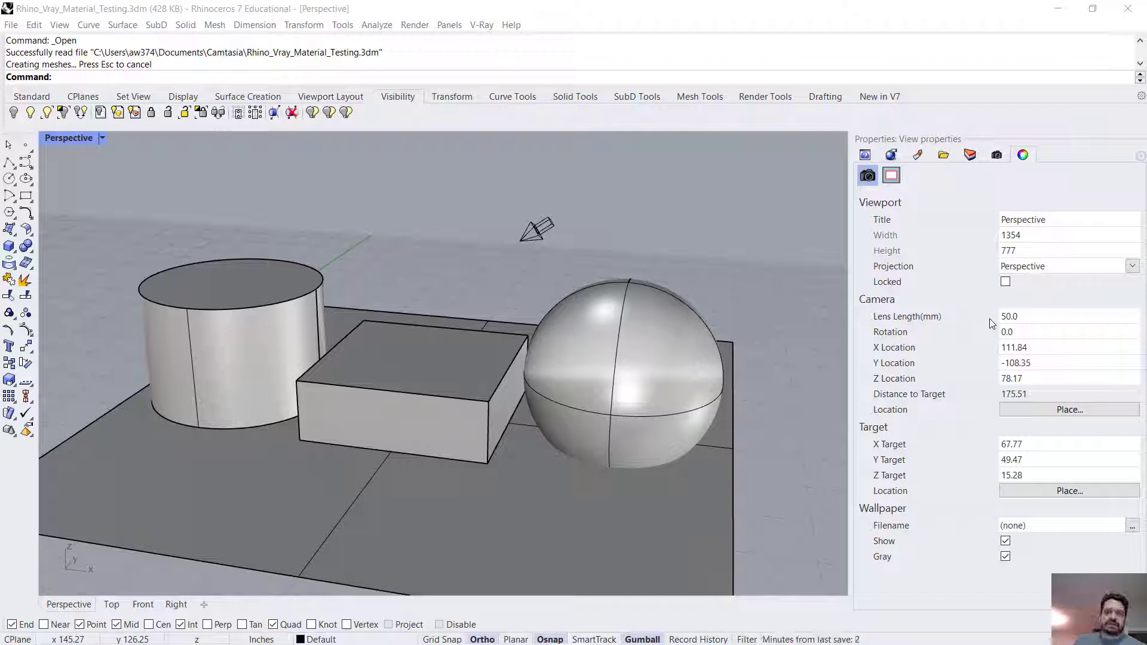
Step: Orbit the Perspective view around the box, then select and deselect the directional light
{"action": "right_click_drag", "start_coordinate": [374, 255], "coordinate": [420, 325]}
{"action": "right_click_drag", "start_coordinate": [331, 361], "coordinate": [389, 335]}
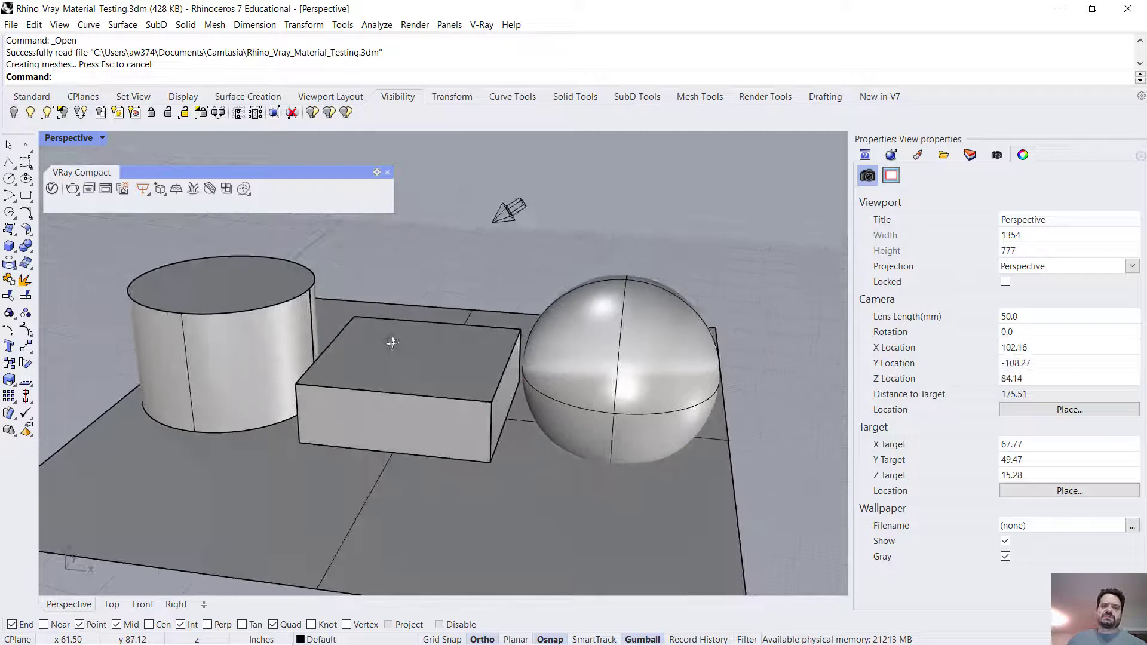
{"action": "left_click", "coordinate": [503, 217]}
{"action": "left_click", "coordinate": [434, 279]}
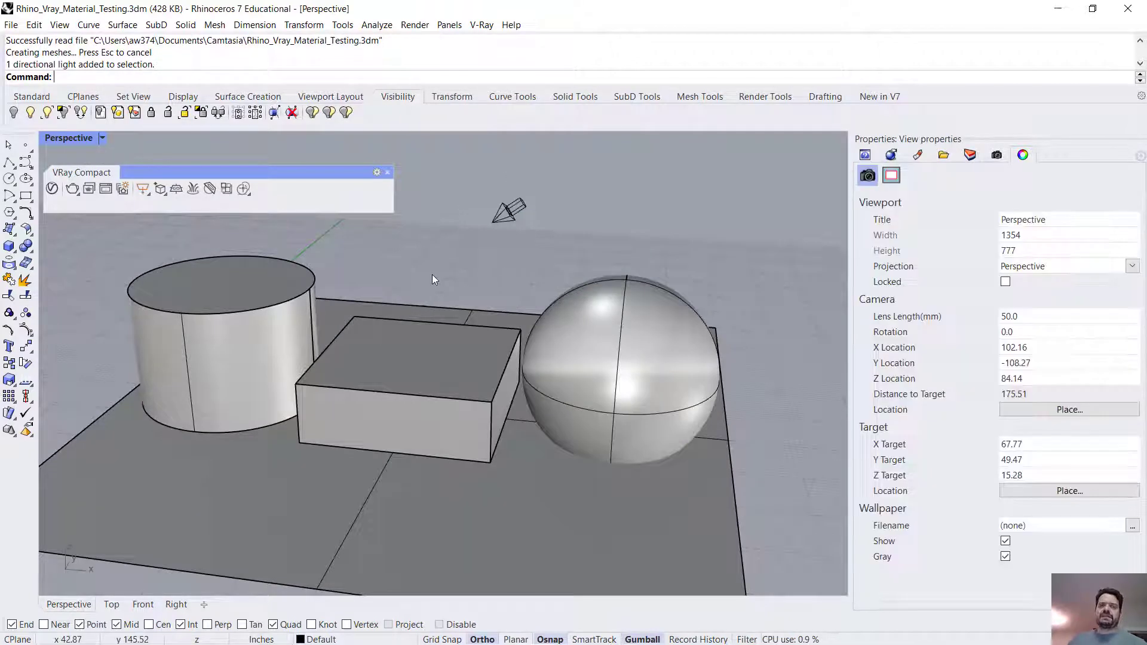
Step: Add three Generic materials in the V-Ray Asset Editor and show the material settings panel
{"action": "left_click", "coordinate": [52, 188]}
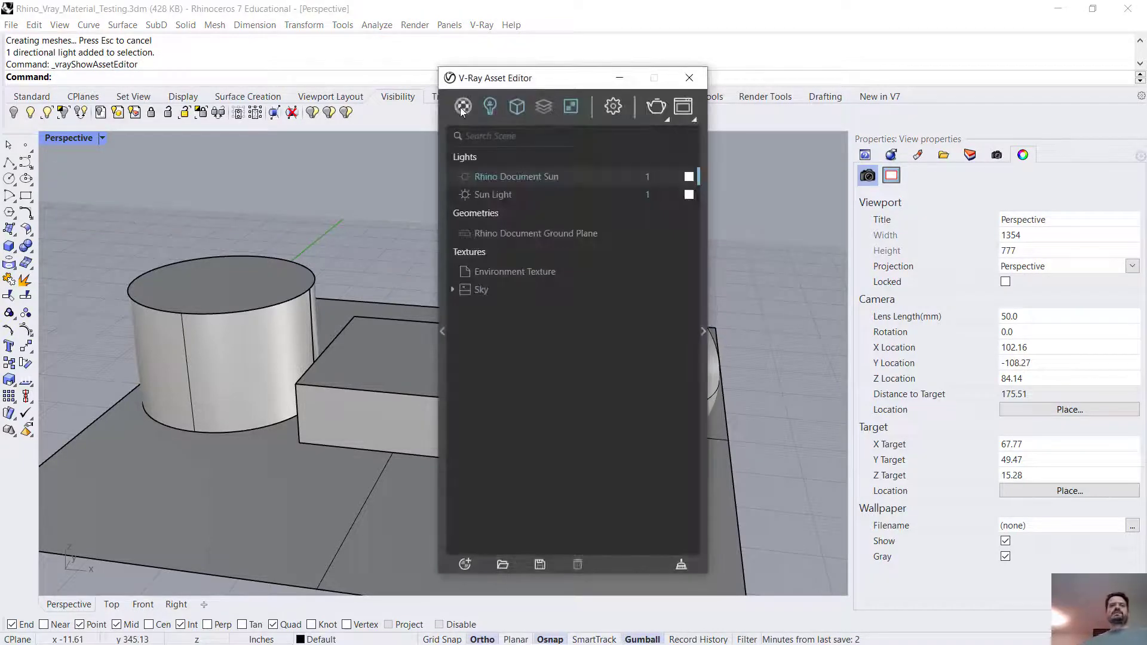
{"action": "left_click", "coordinate": [471, 114]}
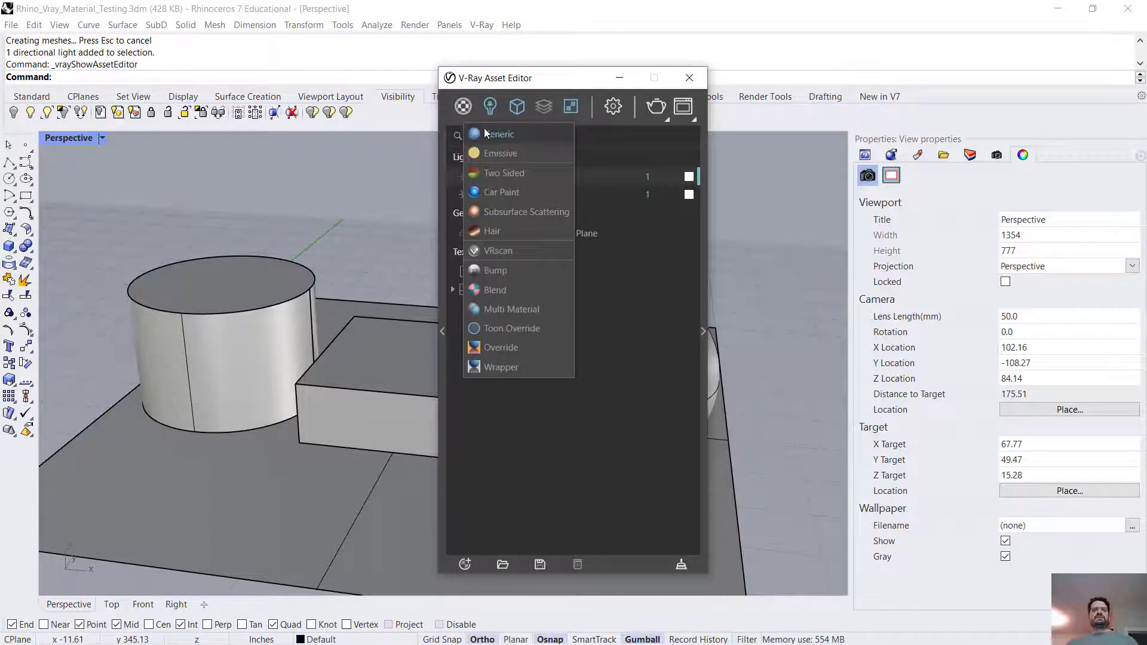
{"action": "left_click", "coordinate": [493, 135]}
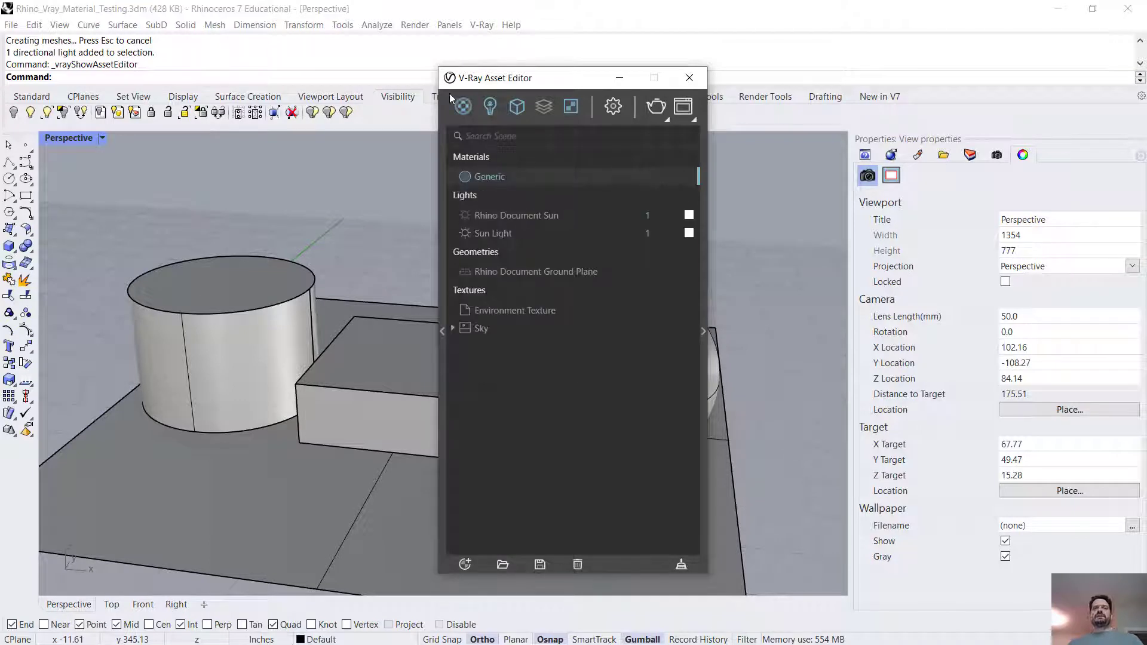
{"action": "left_click", "coordinate": [465, 112]}
{"action": "left_click", "coordinate": [467, 111]}
{"action": "left_click", "coordinate": [498, 134]}
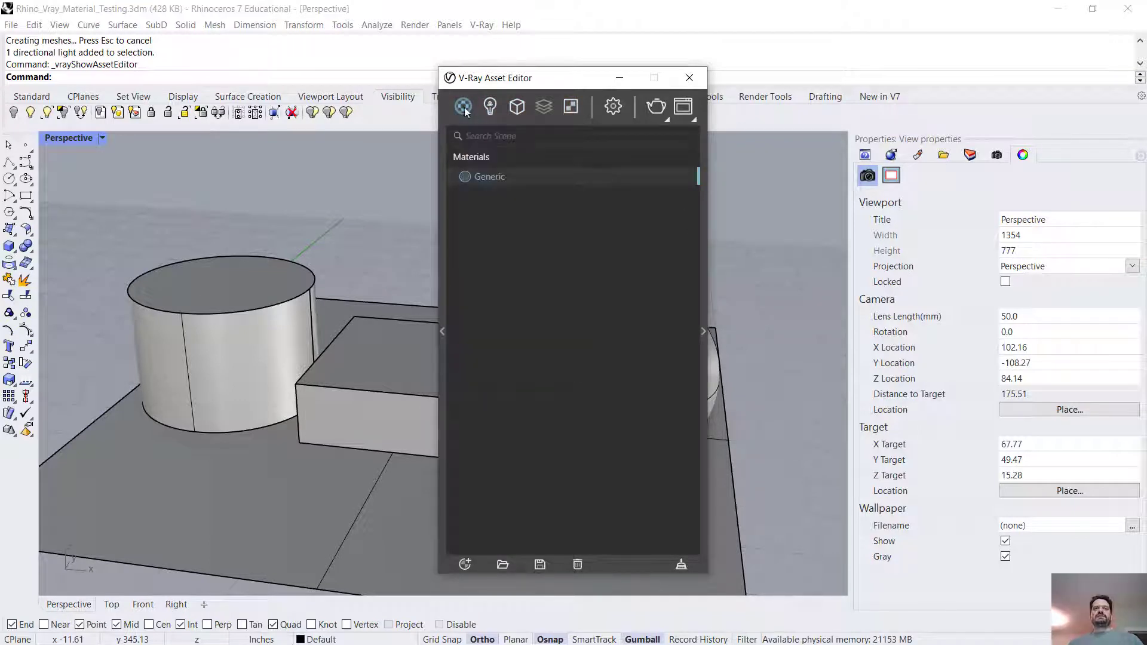
{"action": "left_click", "coordinate": [465, 107]}
{"action": "left_click", "coordinate": [479, 132]}
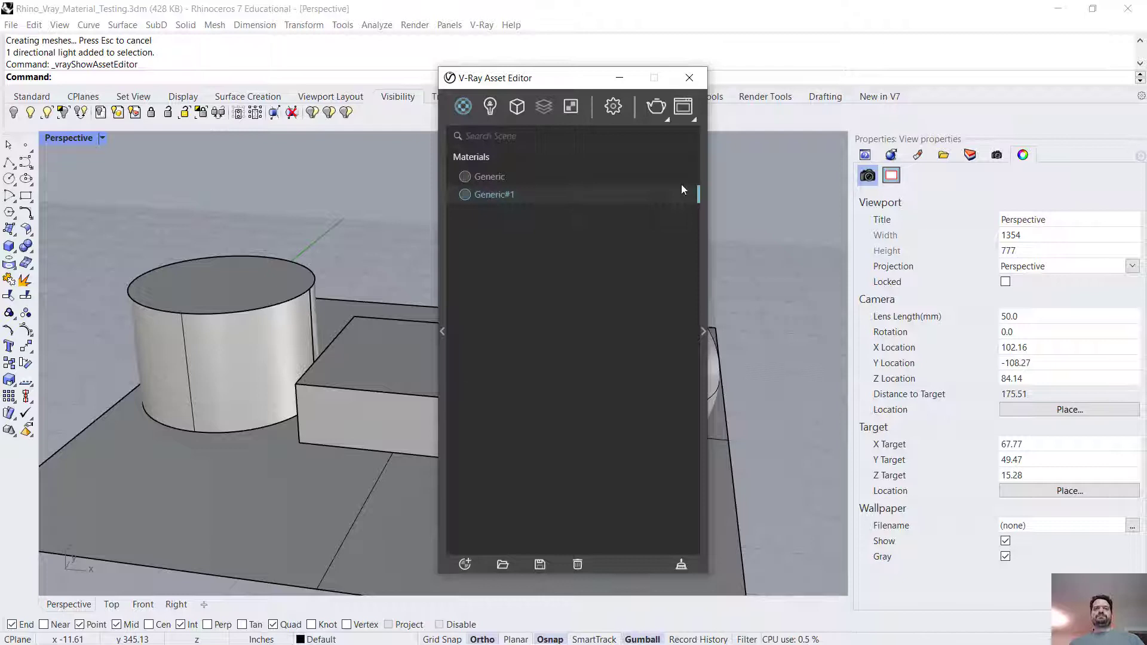
{"action": "left_click", "coordinate": [704, 333]}
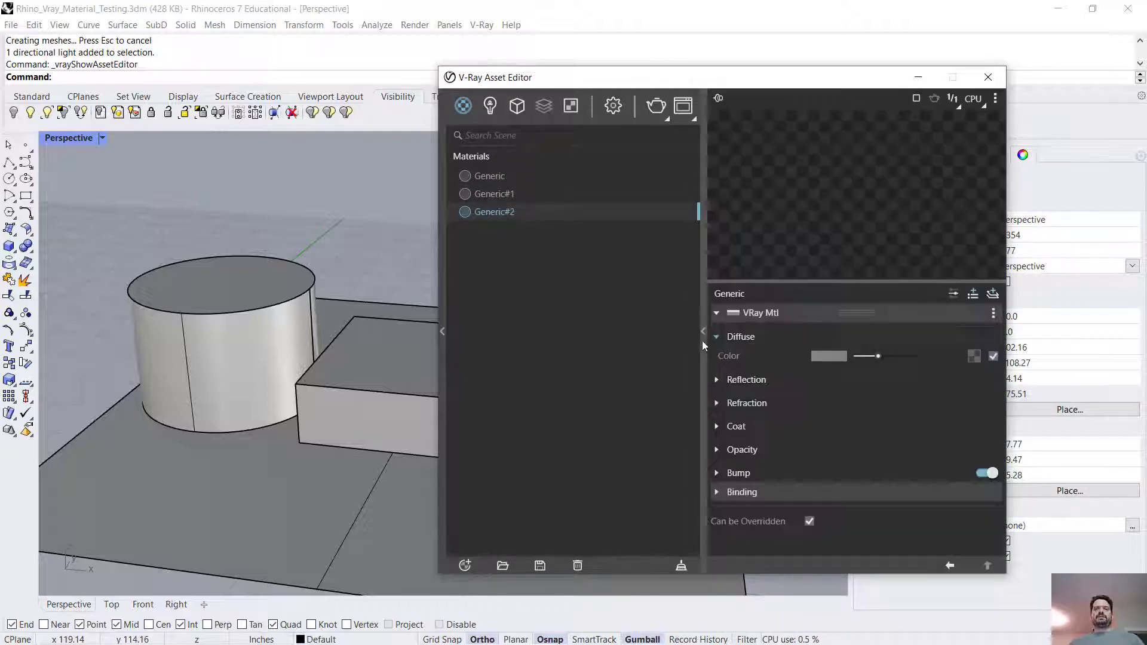
{"action": "left_click_drag", "start_coordinate": [722, 71], "coordinate": [679, 64]}
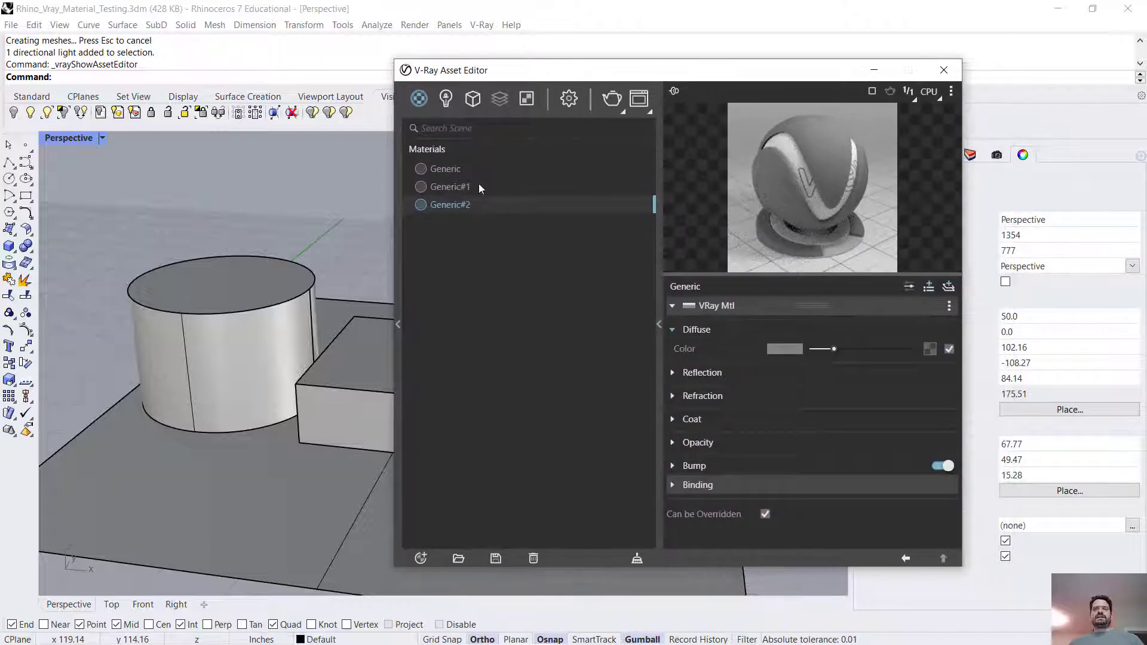
Step: Rename the three Generic materials to Chrome, Oil Rubbed Bronze and Soft Nickel
{"action": "double_click", "coordinate": [445, 169]}
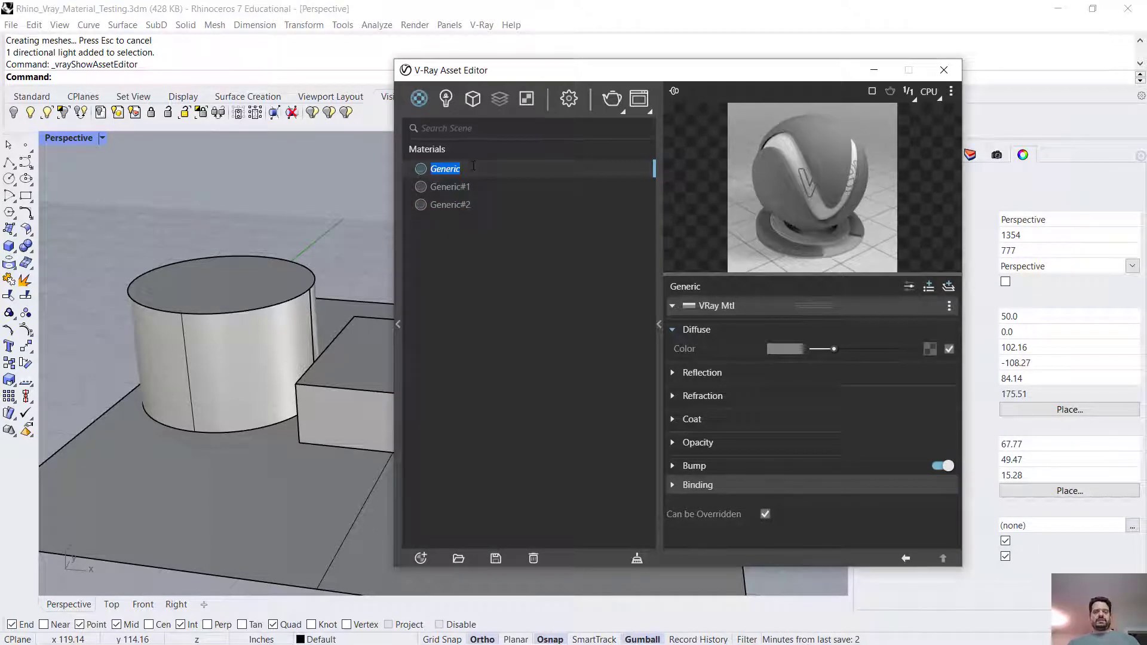
{"action": "type", "text": "Chrome"}
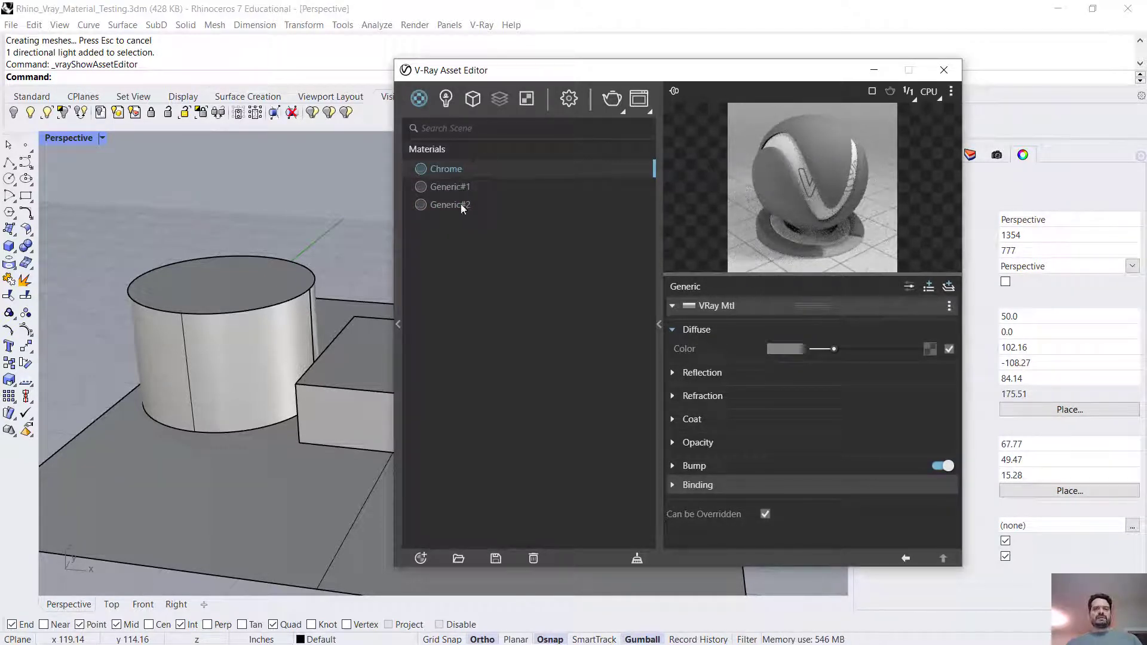
{"action": "left_click", "coordinate": [455, 188]}
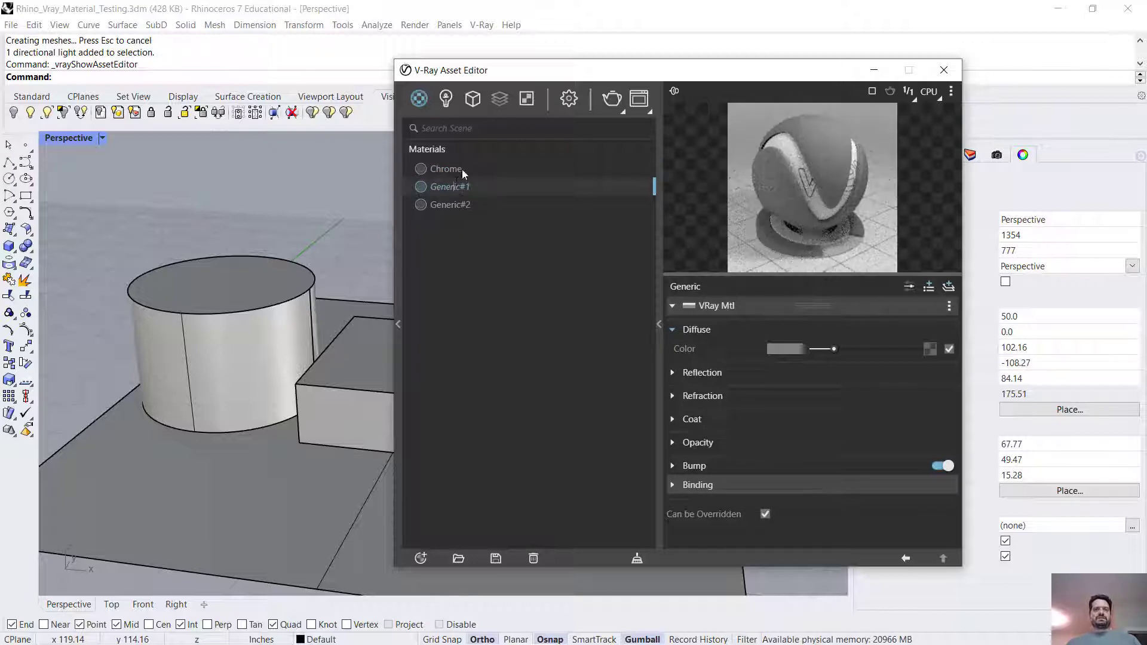
{"action": "double_click", "coordinate": [455, 186]}
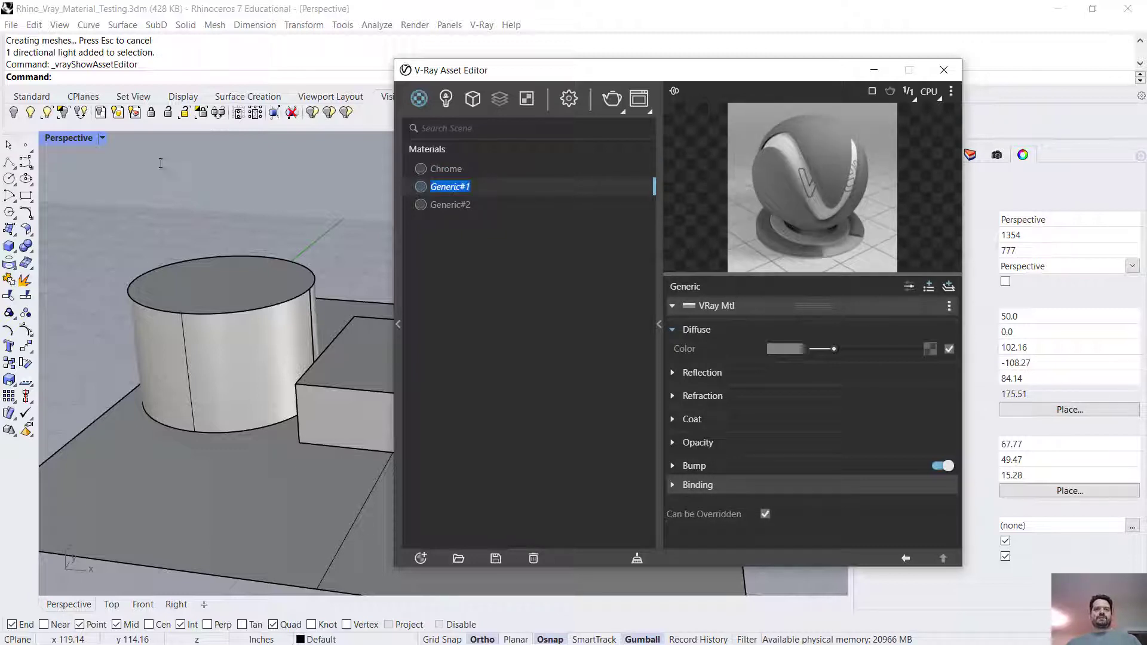
{"action": "type", "text": "Oil R"}
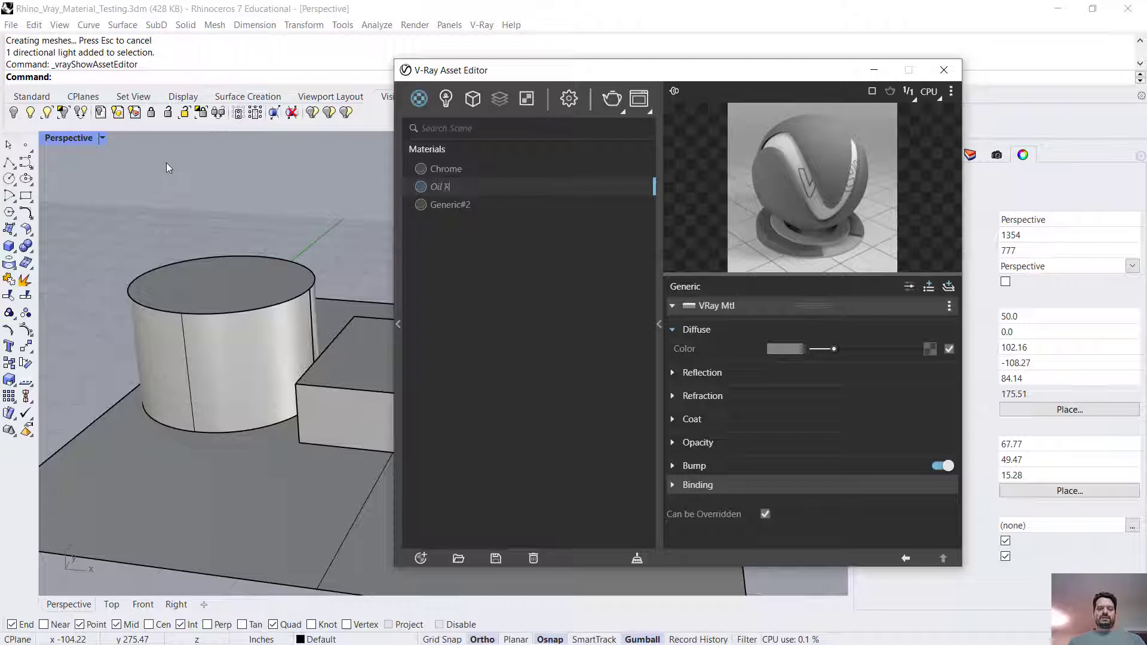
{"action": "type", "text": "ubbed Bronze"}
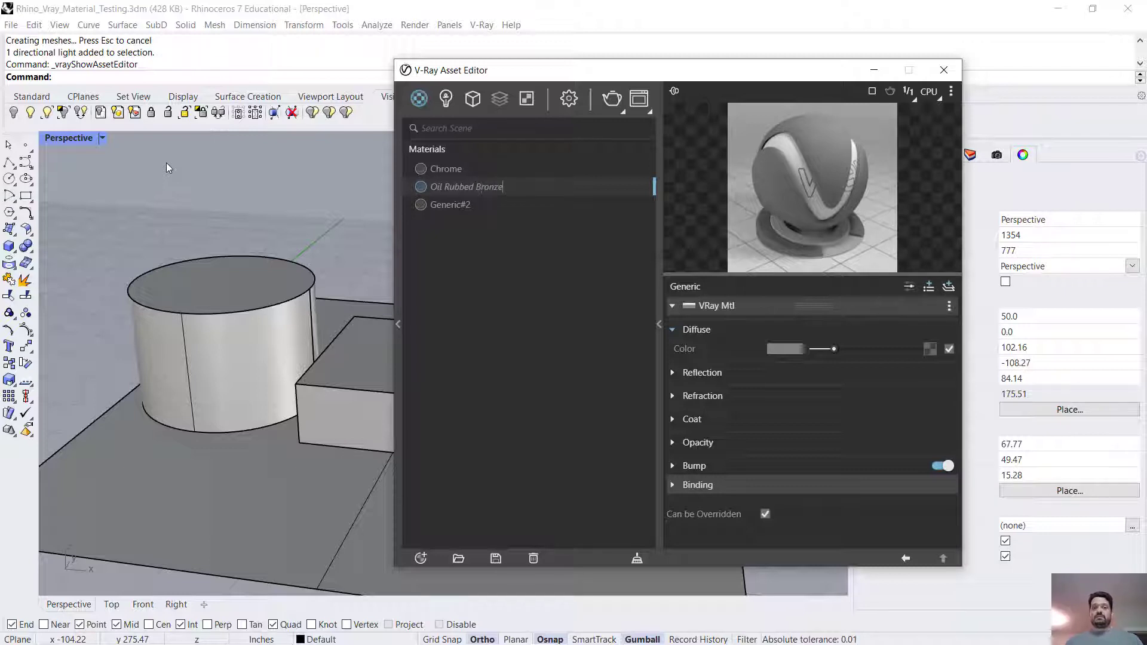
{"action": "key", "text": "Return"}
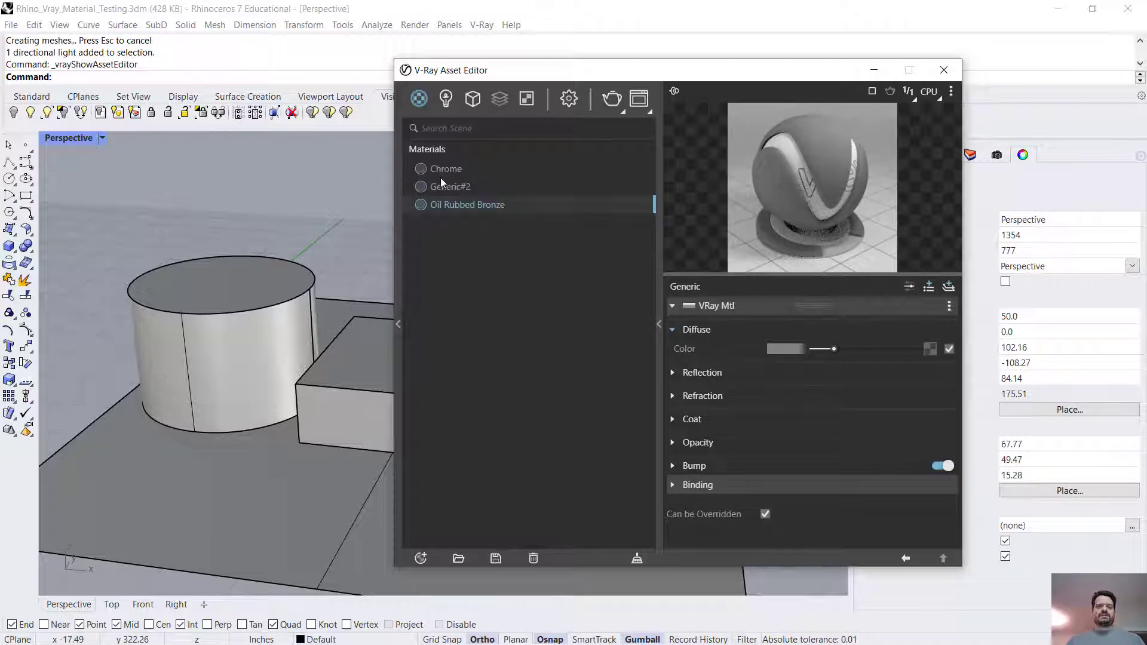
{"action": "double_click", "coordinate": [452, 187]}
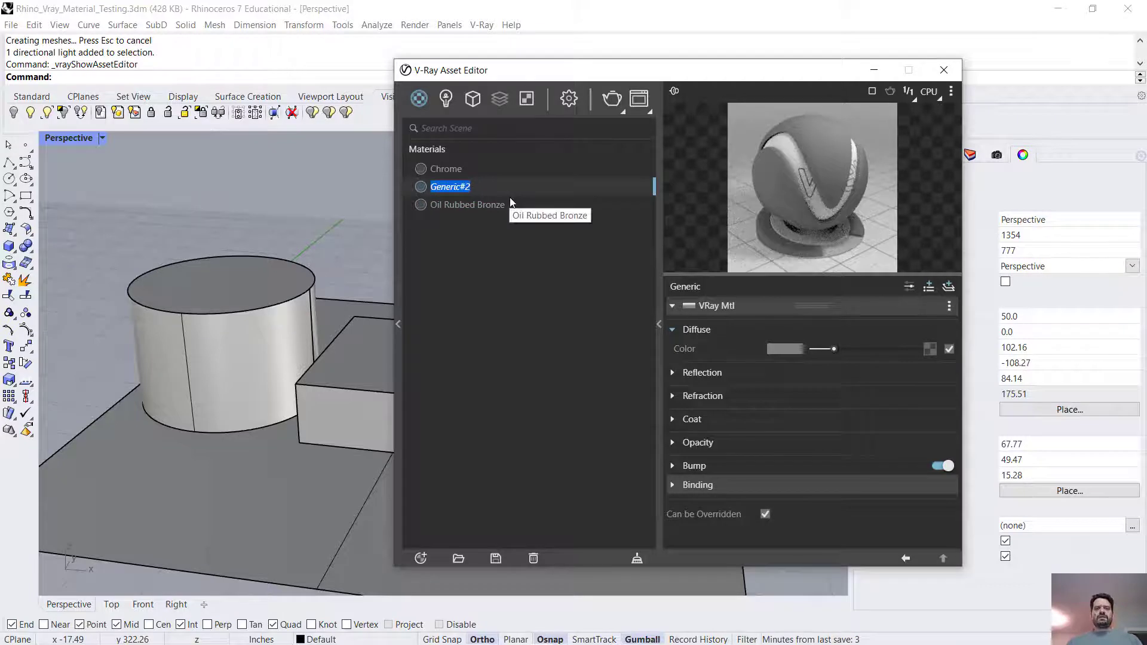
{"action": "type", "text": "Sil"}
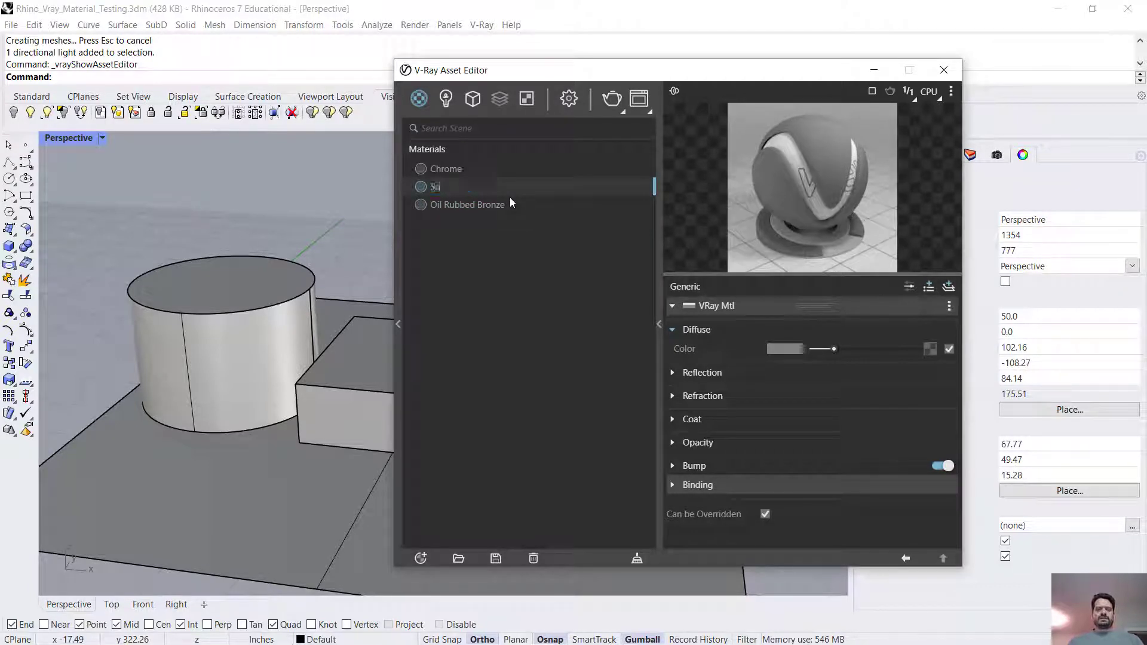
{"action": "type", "text": "ft Nickel"}
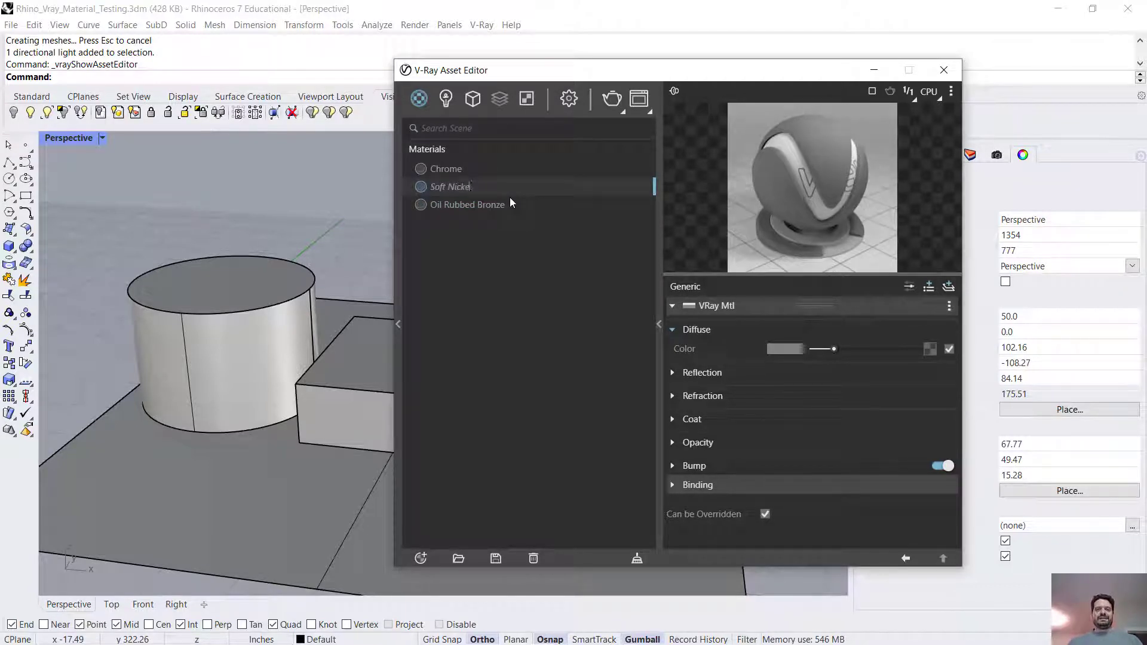
{"action": "key", "text": "Return"}
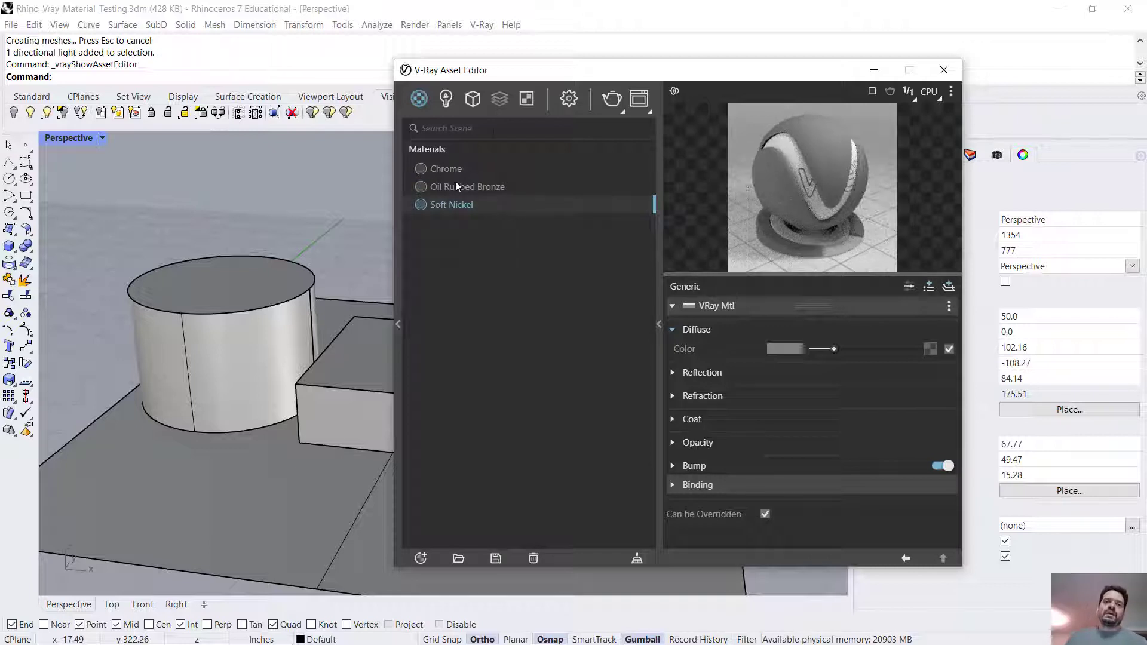
Step: Give Chrome a black diffuse, full white reflection and Fresnel off for a mirror finish
{"action": "left_click", "coordinate": [455, 171]}
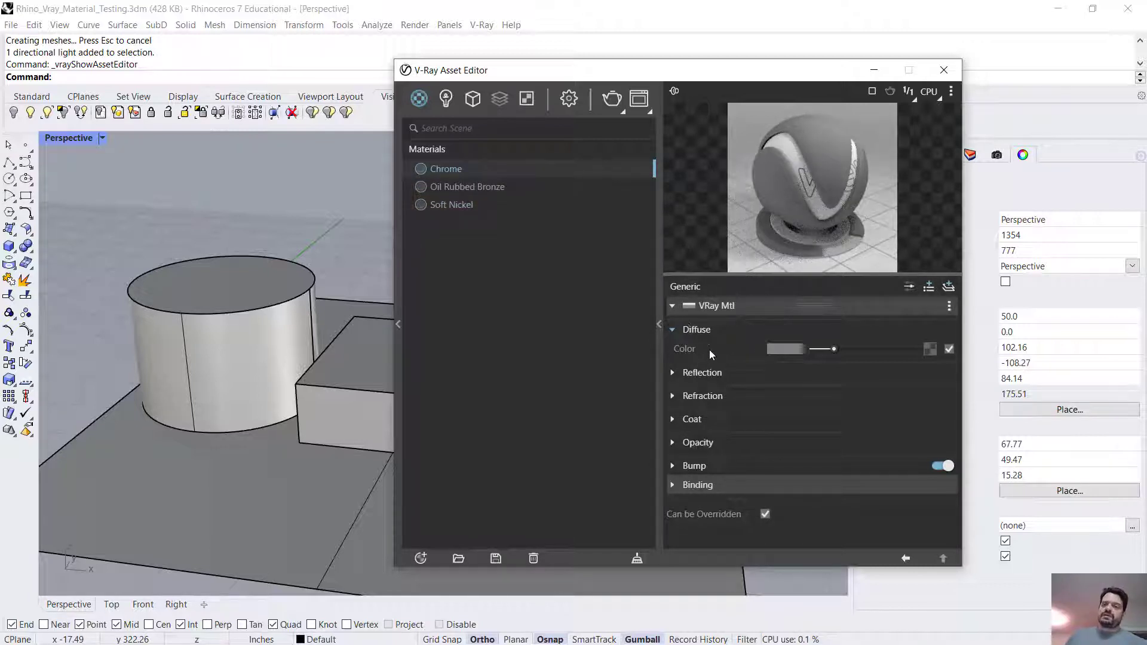
{"action": "left_click", "coordinate": [810, 349]}
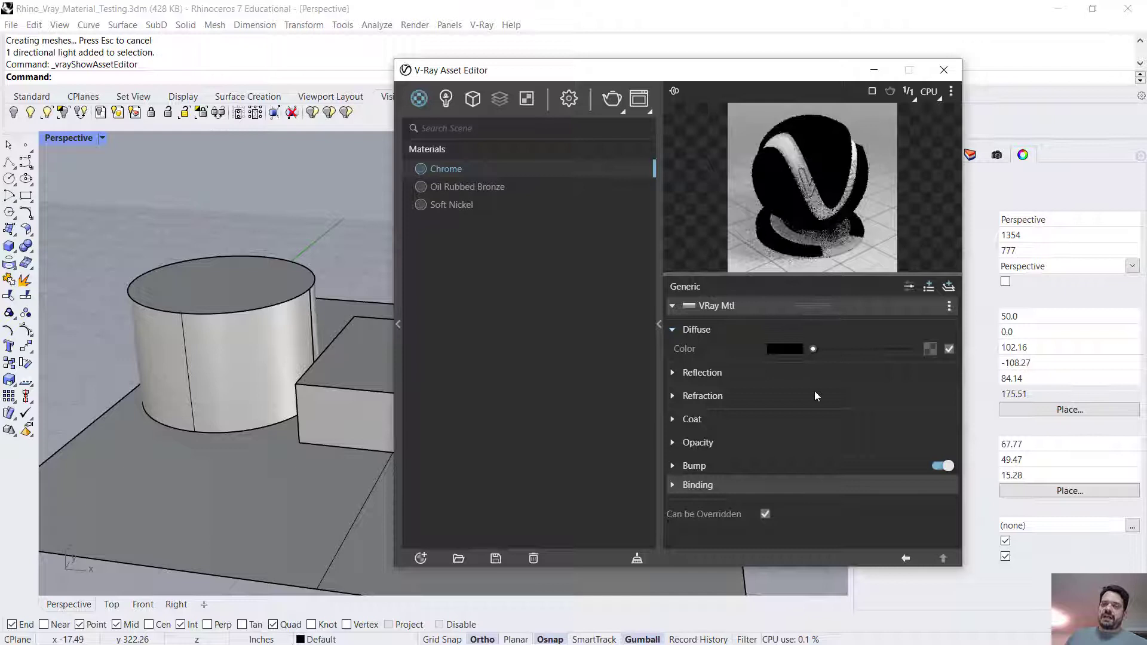
{"action": "left_click", "coordinate": [672, 372]}
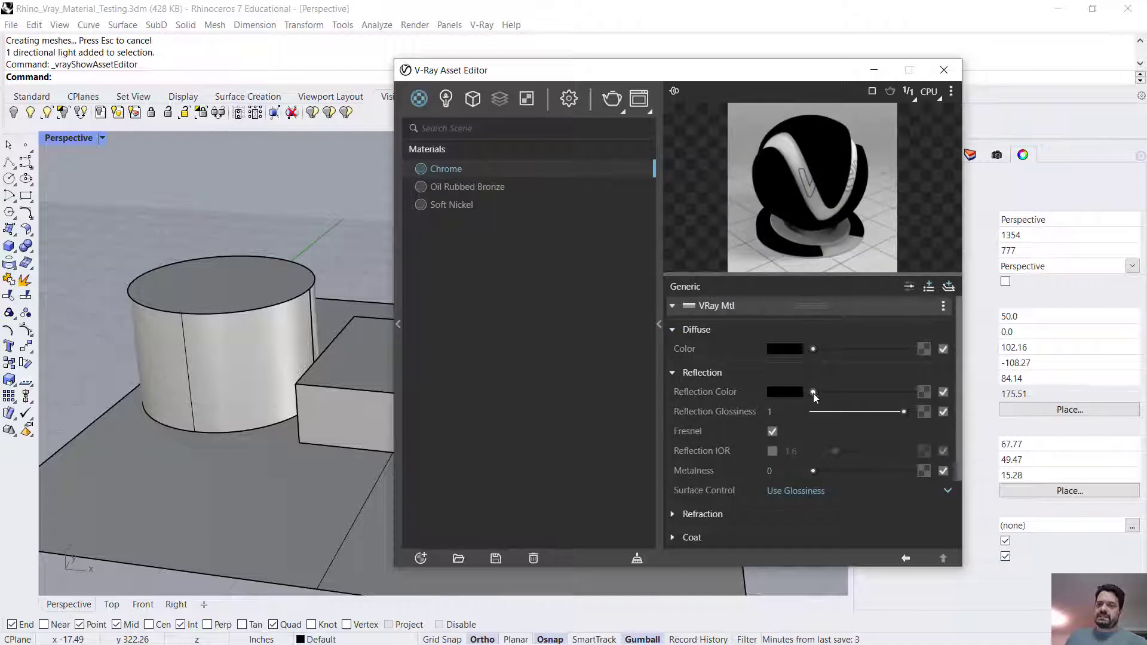
{"action": "left_click_drag", "start_coordinate": [813, 391], "coordinate": [905, 392]}
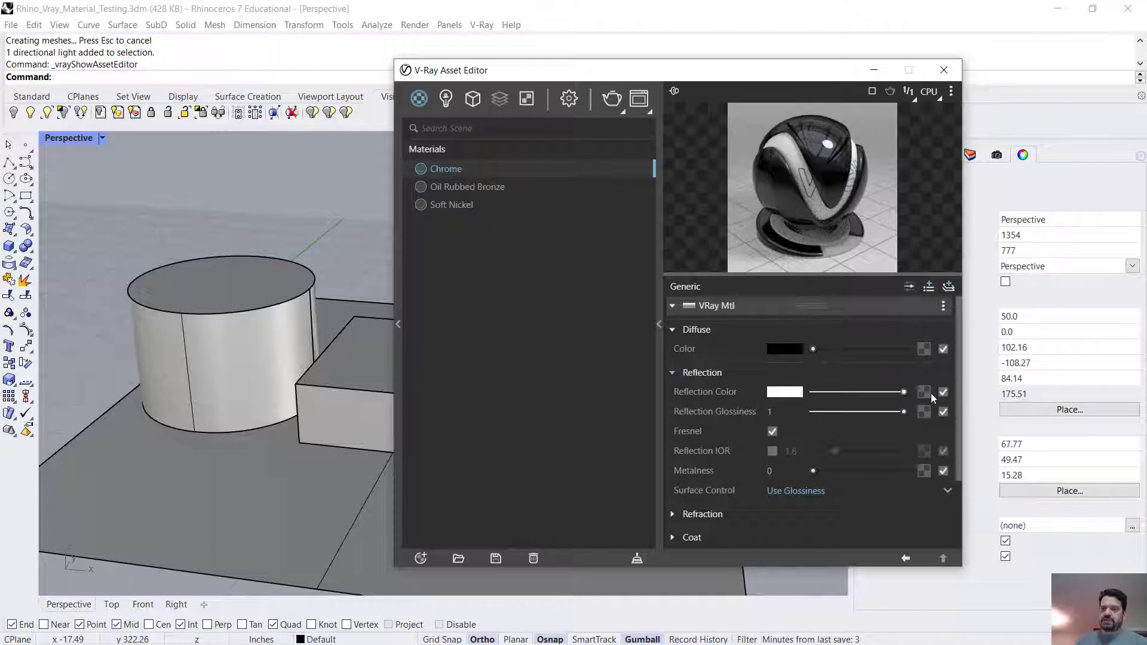
{"action": "left_click", "coordinate": [773, 431]}
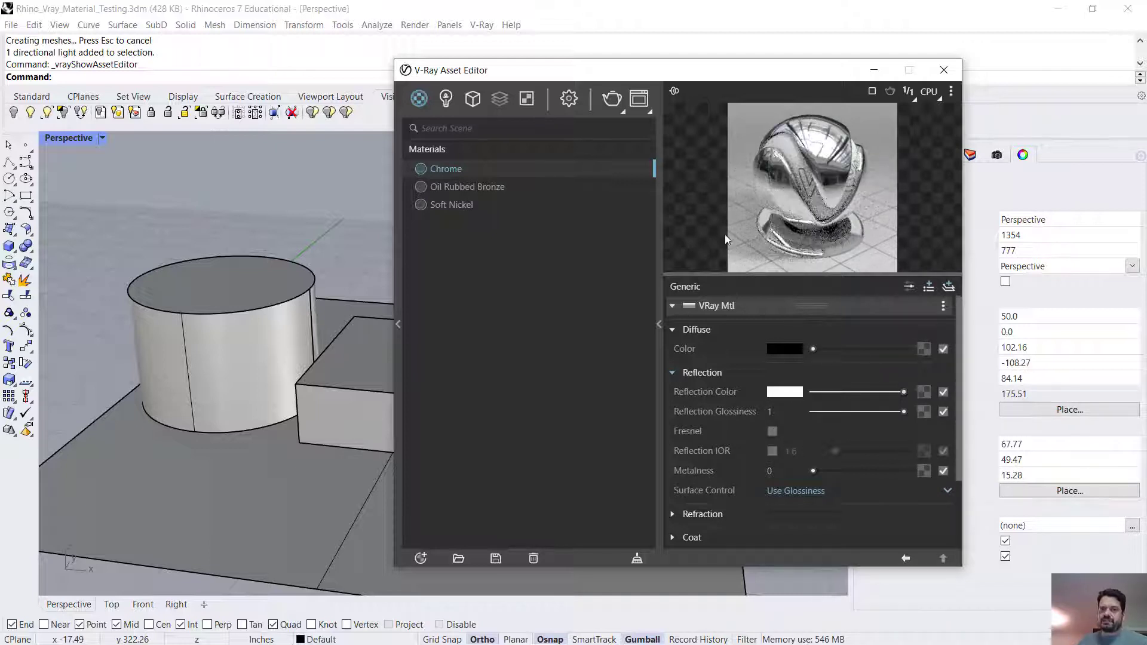
{"action": "left_click_drag", "start_coordinate": [706, 76], "coordinate": [841, 67]}
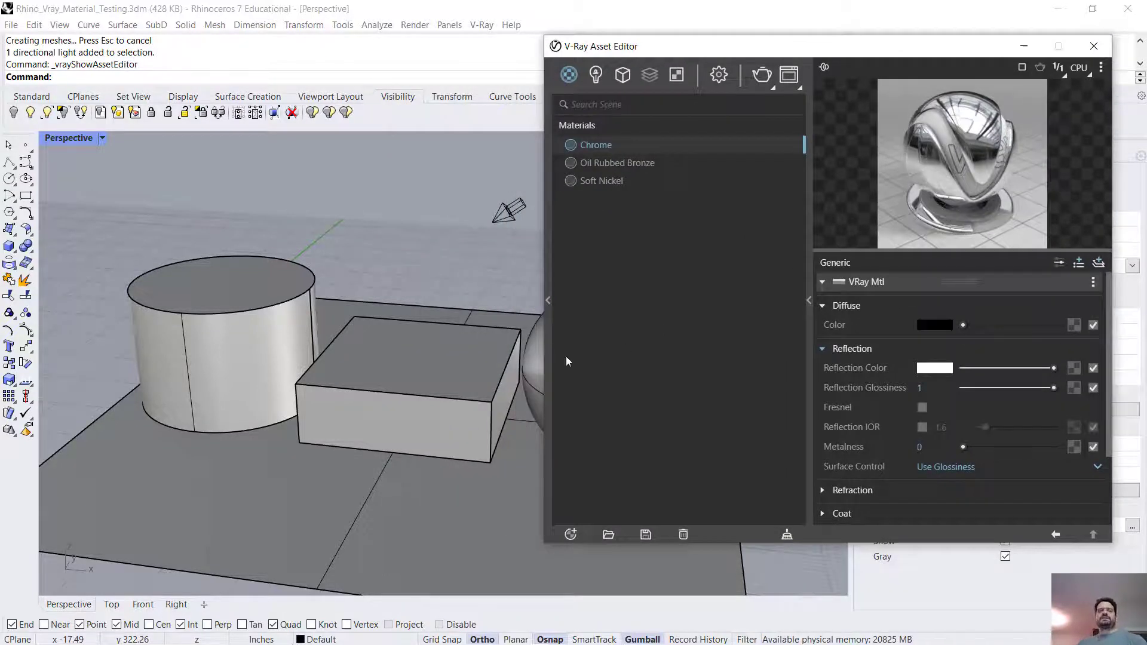
Step: Apply Chrome to the selected sphere, box and cylinder, then render the scene
{"action": "left_click", "coordinate": [537, 367]}
{"action": "left_click", "coordinate": [469, 379], "text": "shift"}
{"action": "left_click", "coordinate": [235, 352], "text": "shift"}
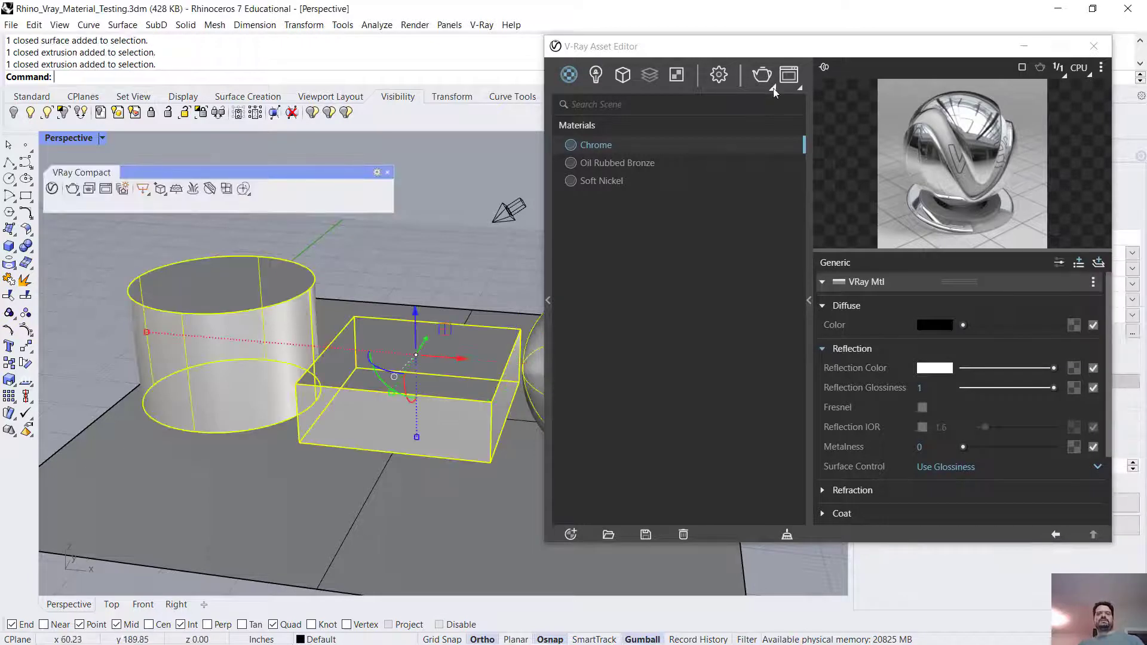
{"action": "left_click", "coordinate": [609, 148]}
{"action": "right_click", "coordinate": [602, 149]}
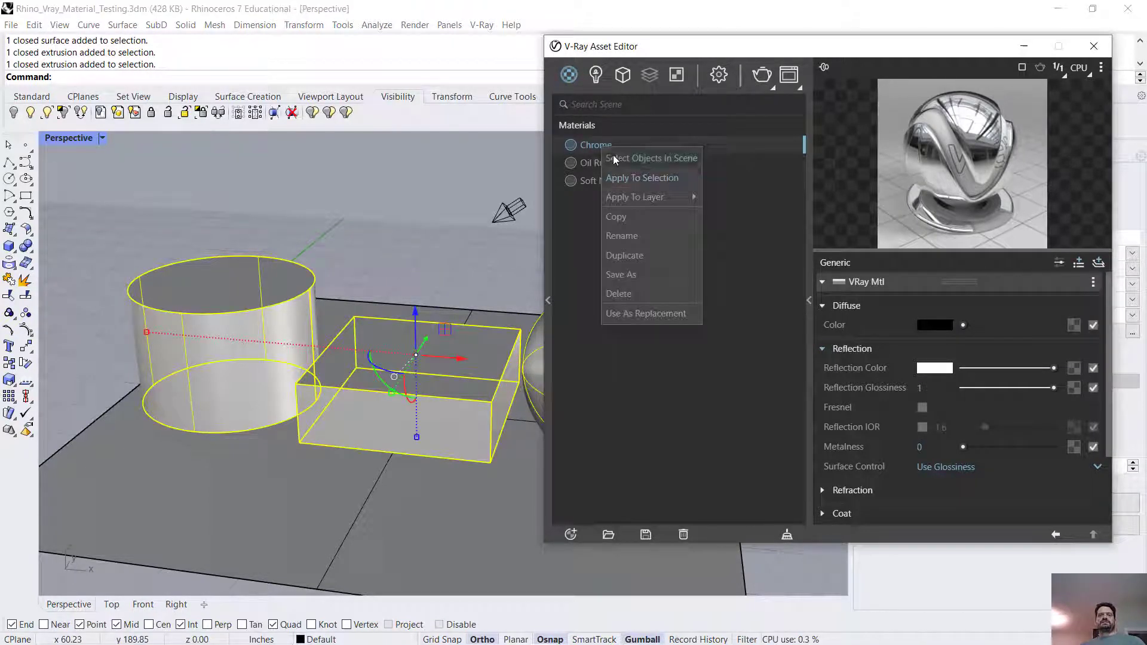
{"action": "left_click", "coordinate": [650, 177]}
{"action": "left_click", "coordinate": [764, 77]}
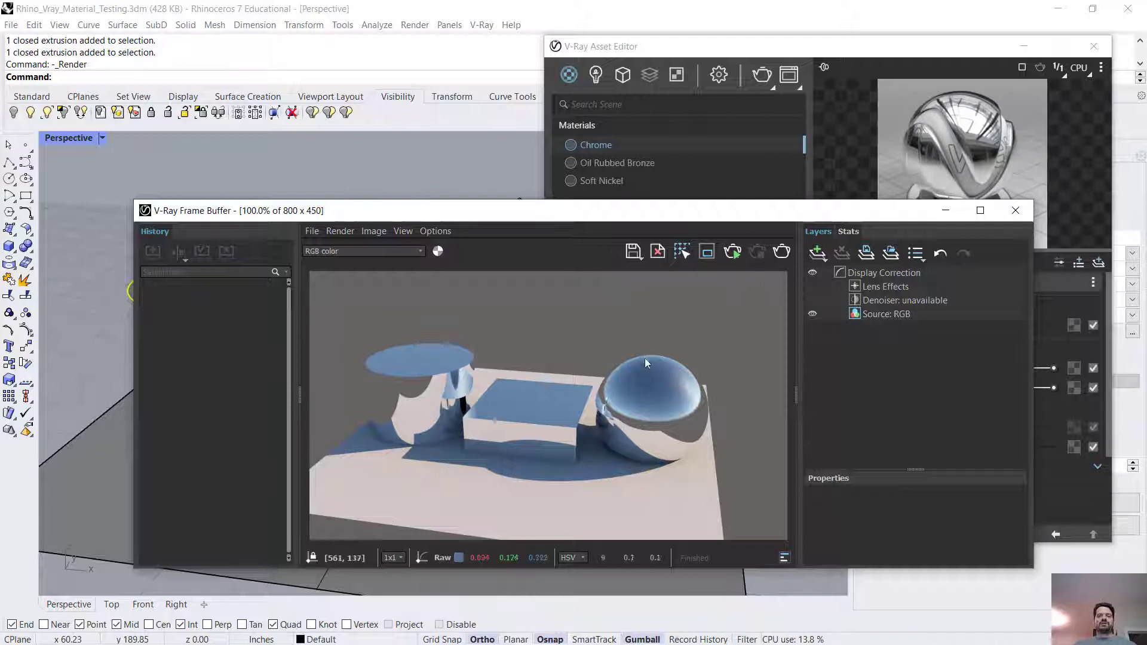
Step: Close the render and rename the Chrome material to Mirrored Chrome
{"action": "left_click", "coordinate": [1016, 210]}
{"action": "left_click", "coordinate": [585, 143]}
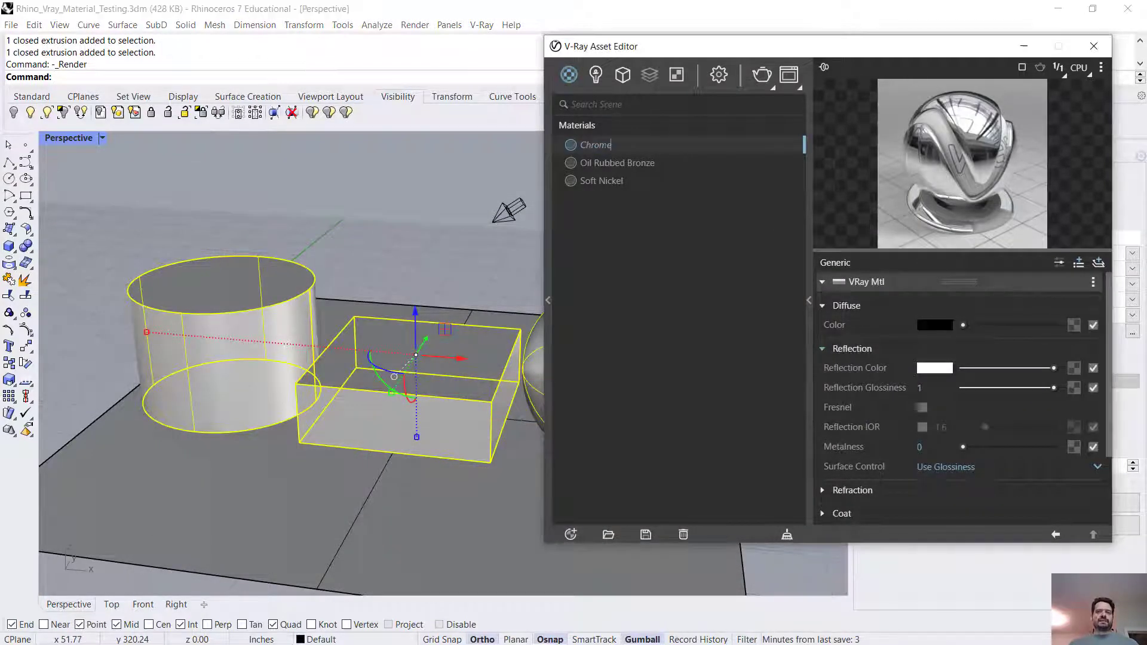
{"action": "type", "text": "M"}
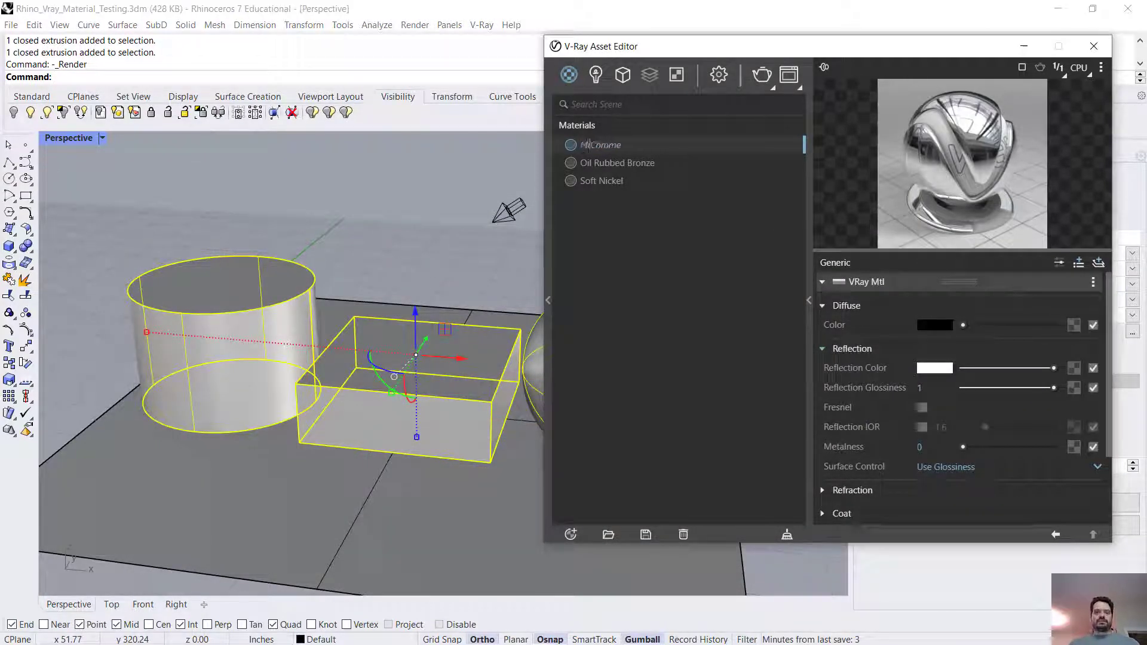
{"action": "type", "text": "irrored"}
{"action": "key", "text": "Return"}
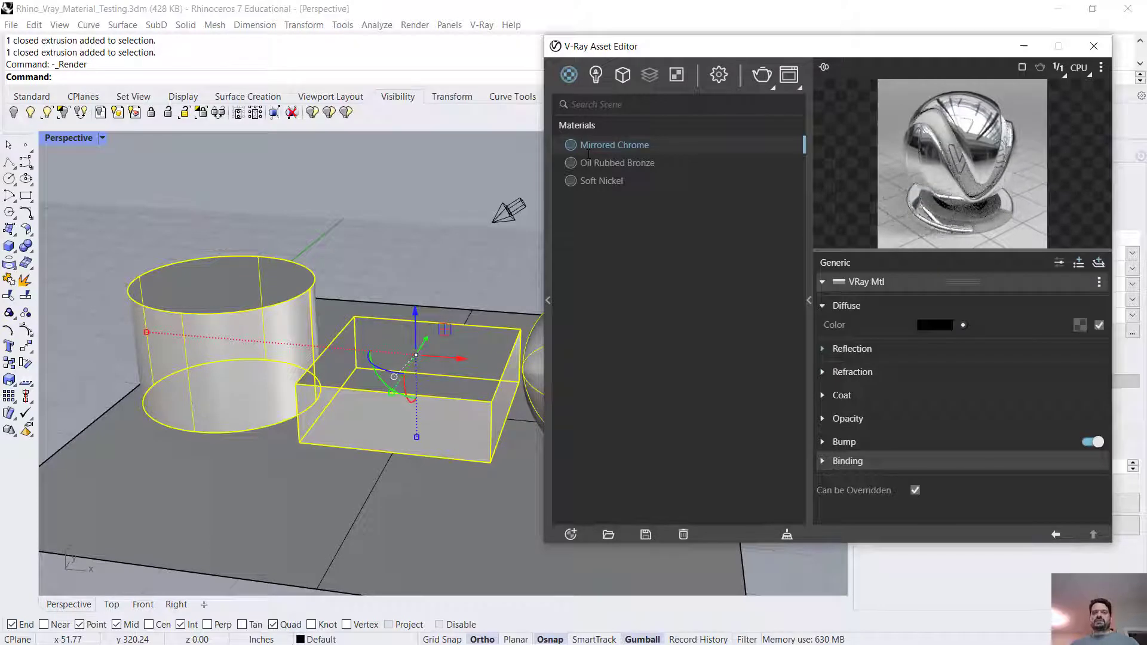
Step: Apply Oil Rubbed Bronze to the objects and set its diffuse colour to very dark brown
{"action": "left_click", "coordinate": [612, 162]}
{"action": "right_click", "coordinate": [612, 162]}
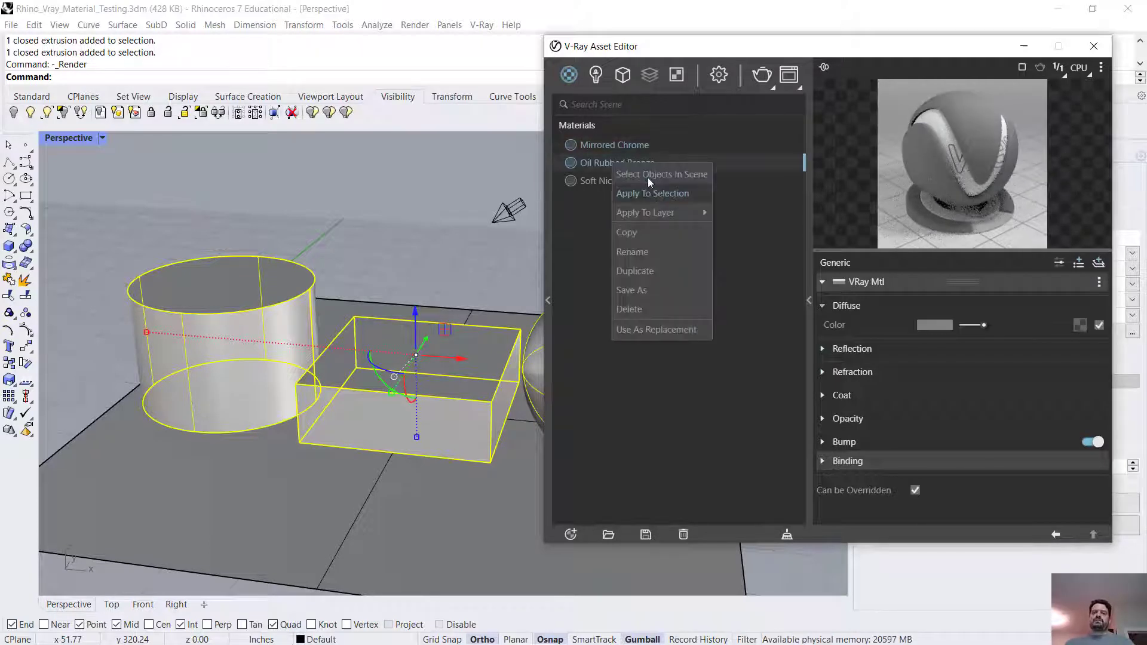
{"action": "left_click", "coordinate": [680, 197]}
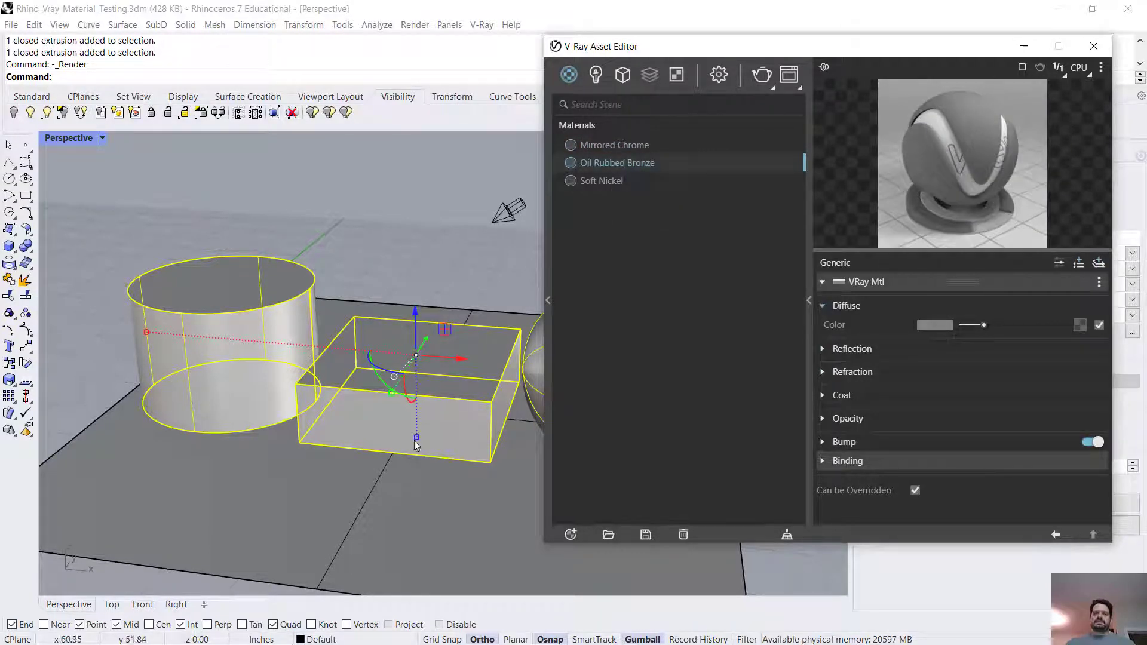
{"action": "left_click", "coordinate": [931, 325]}
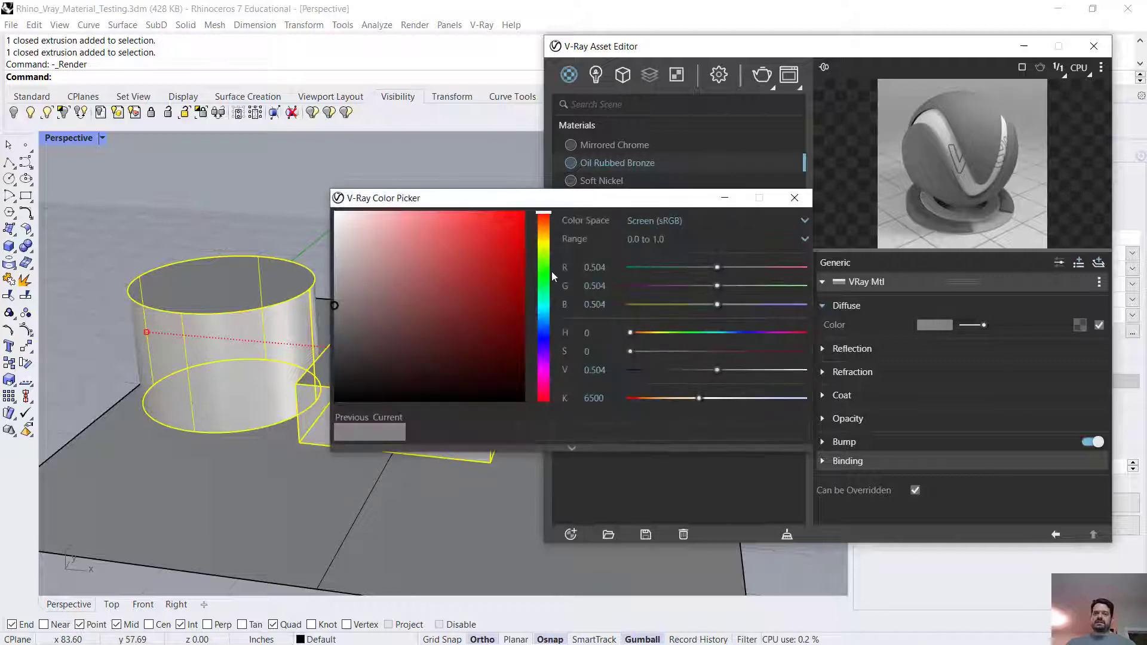
{"action": "left_click_drag", "start_coordinate": [420, 334], "coordinate": [333, 402]}
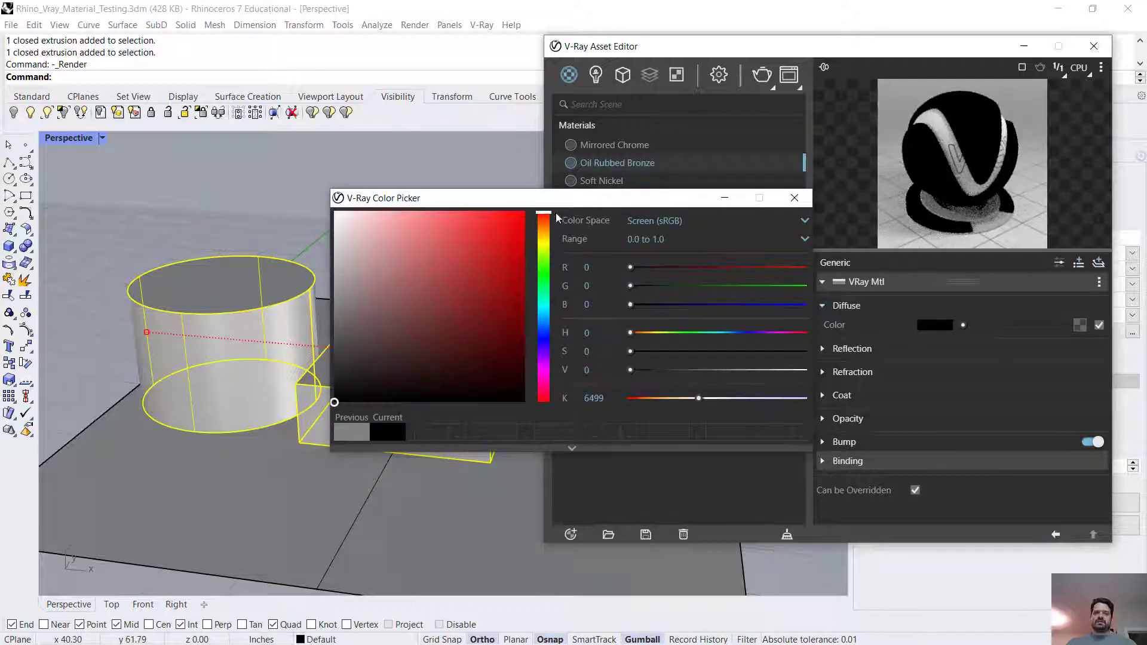
{"action": "mouse_move", "coordinate": [545, 221]}
{"action": "left_mouse_down"}
{"action": "mouse_move", "coordinate": [544, 244]}
{"action": "mouse_move", "coordinate": [543, 227]}
{"action": "left_mouse_up"}
{"action": "left_click_drag", "start_coordinate": [374, 389], "coordinate": [349, 388]}
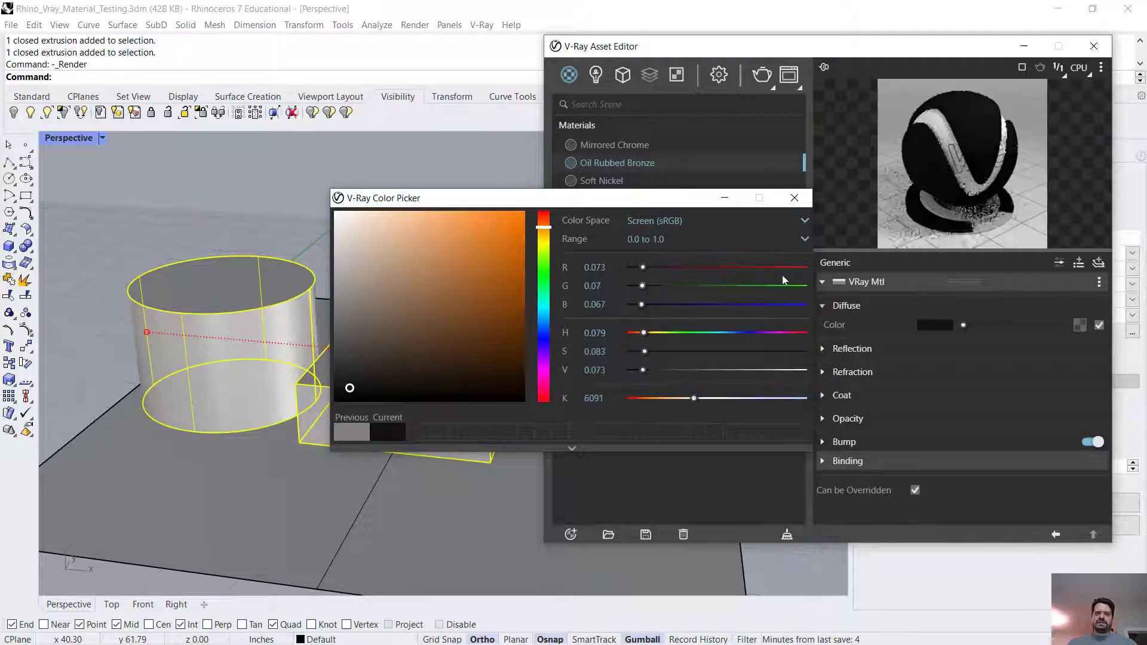
{"action": "left_click", "coordinate": [793, 201]}
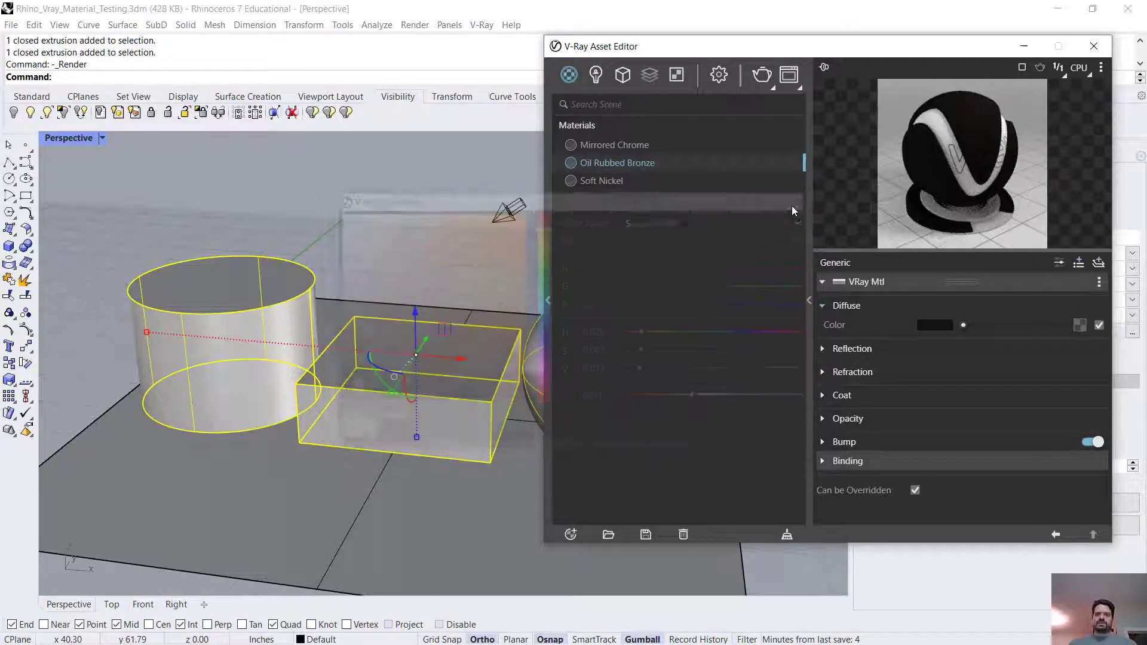
Step: Set Oil Rubbed Bronze's reflection colour to a yellowish gold
{"action": "left_click", "coordinate": [823, 350]}
{"action": "left_click_drag", "start_coordinate": [1000, 368], "coordinate": [1063, 372]}
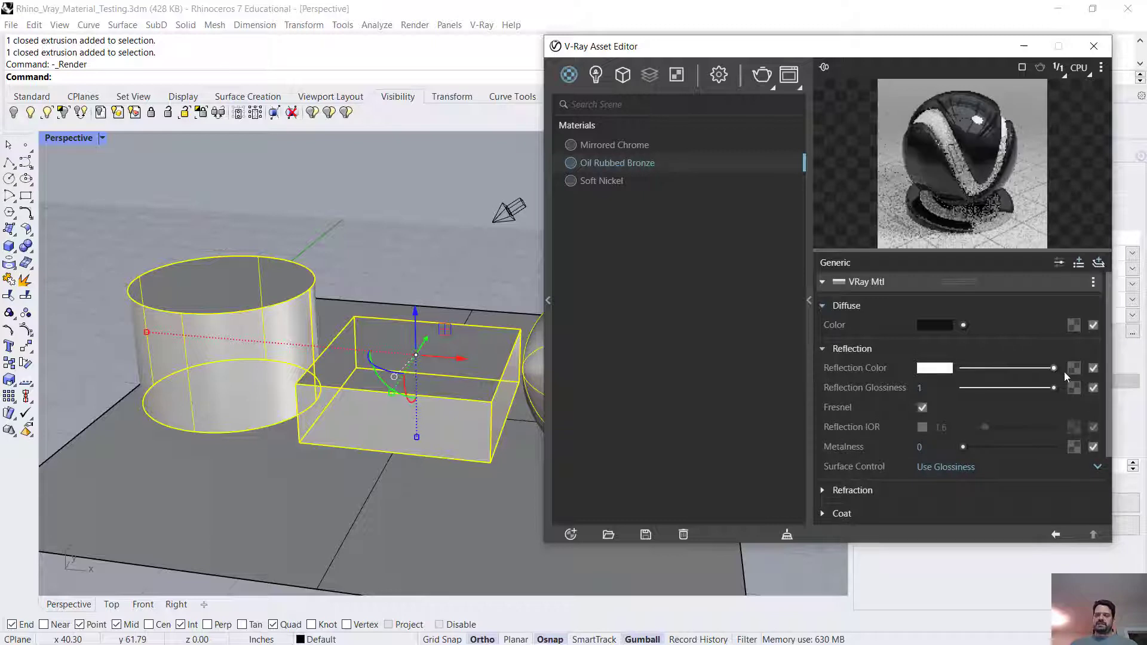
{"action": "left_click", "coordinate": [934, 368]}
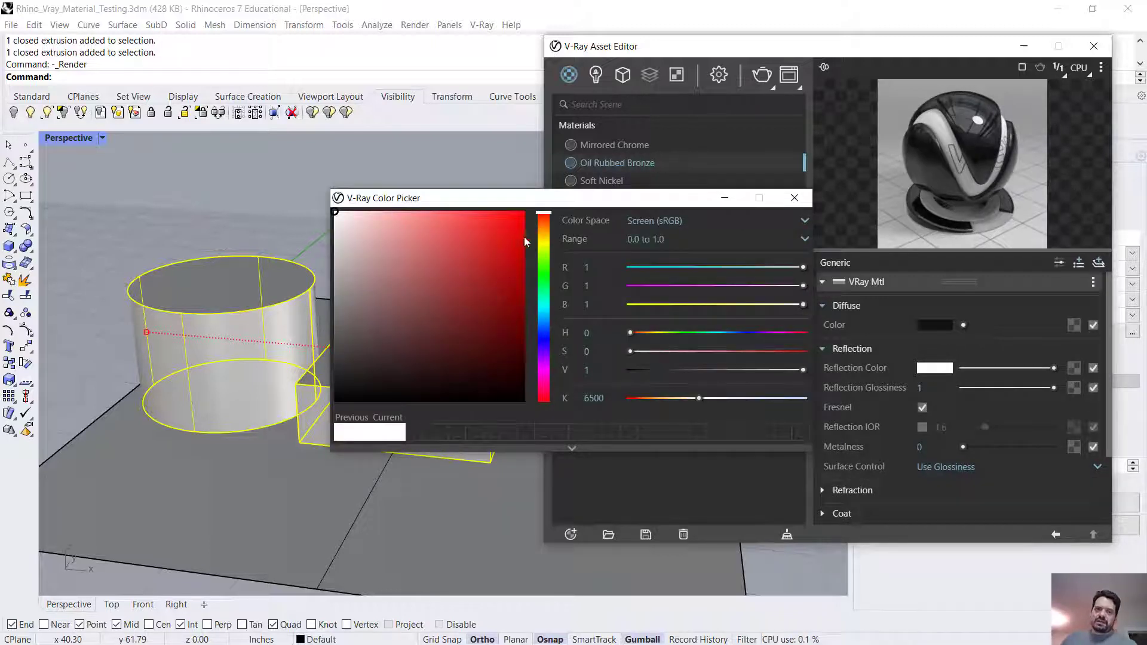
{"action": "left_click_drag", "start_coordinate": [548, 220], "coordinate": [545, 227]}
{"action": "left_click", "coordinate": [400, 232]}
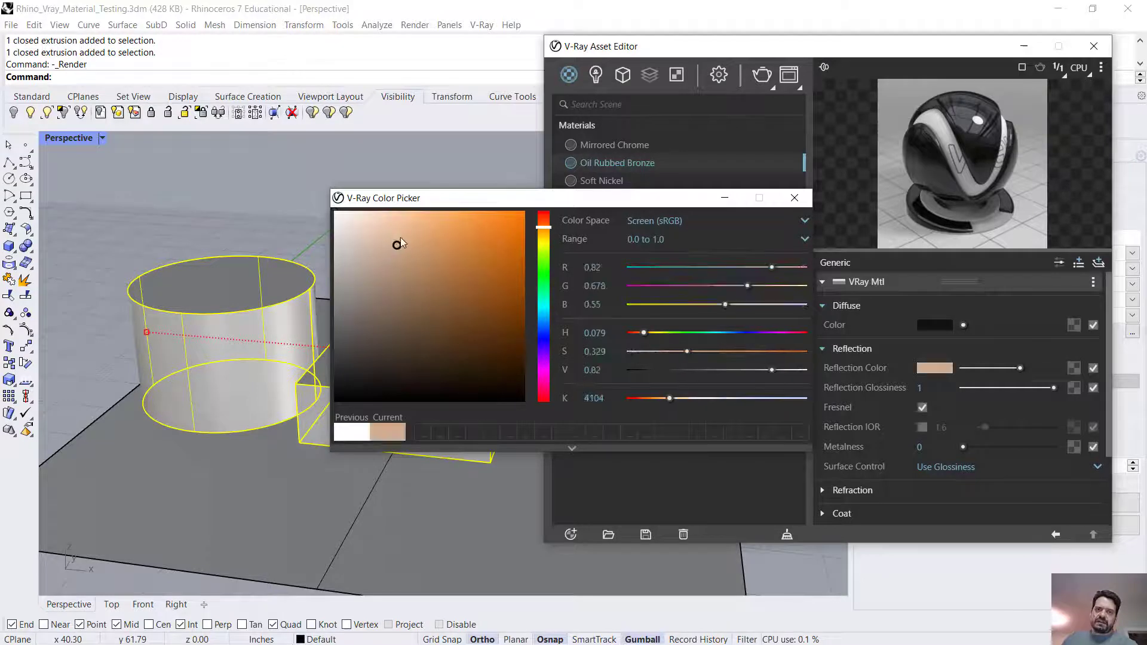
{"action": "left_click", "coordinate": [546, 230]}
{"action": "left_click_drag", "start_coordinate": [398, 234], "coordinate": [419, 242]}
{"action": "left_click", "coordinate": [545, 234]}
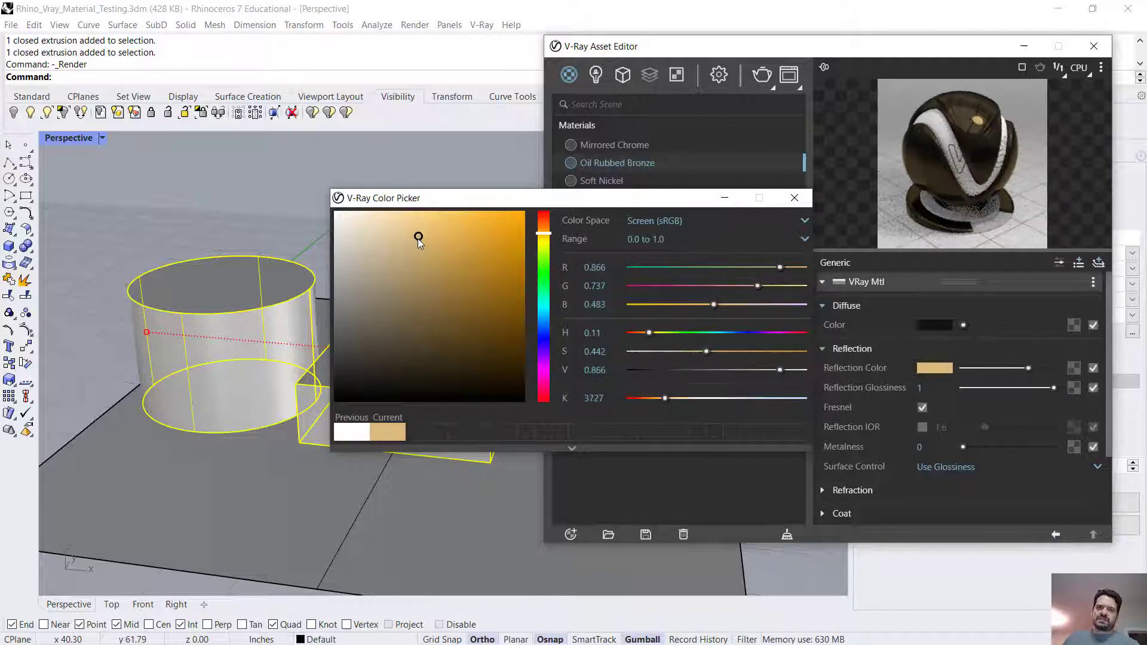
{"action": "left_click", "coordinate": [795, 198]}
Step: Lower the bronze reflection glossiness to 0.7 with Fresnel on, and render the scene
{"action": "left_click_drag", "start_coordinate": [1052, 388], "coordinate": [1026, 385]}
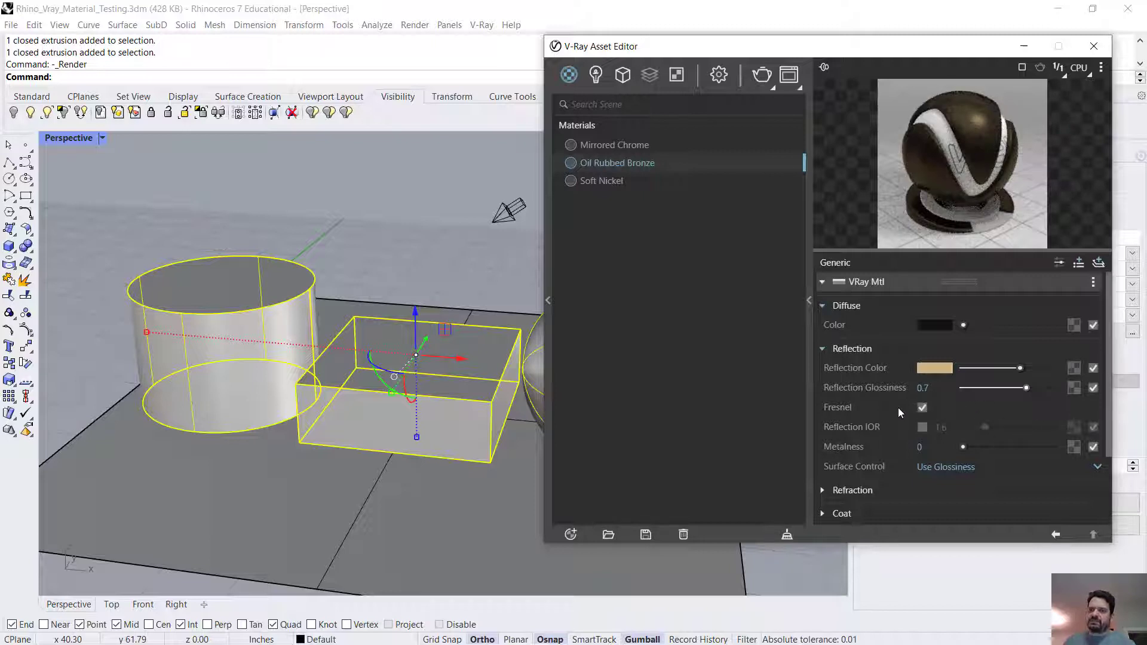
{"action": "left_click", "coordinate": [921, 407]}
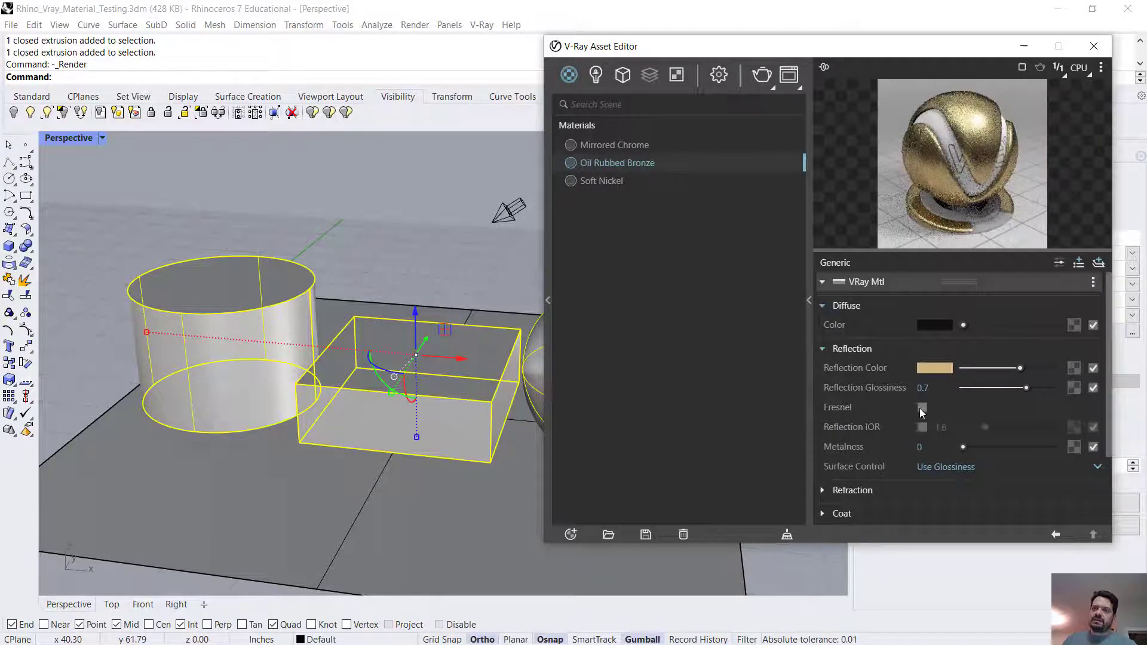
{"action": "left_click", "coordinate": [920, 407]}
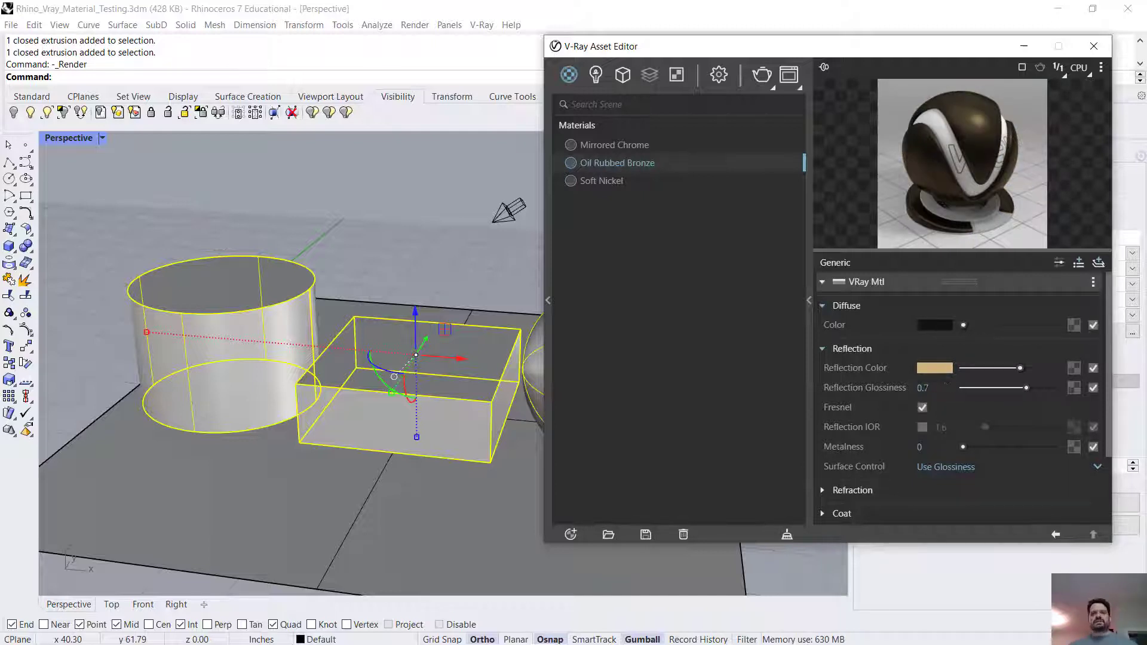
{"action": "left_click", "coordinate": [760, 80]}
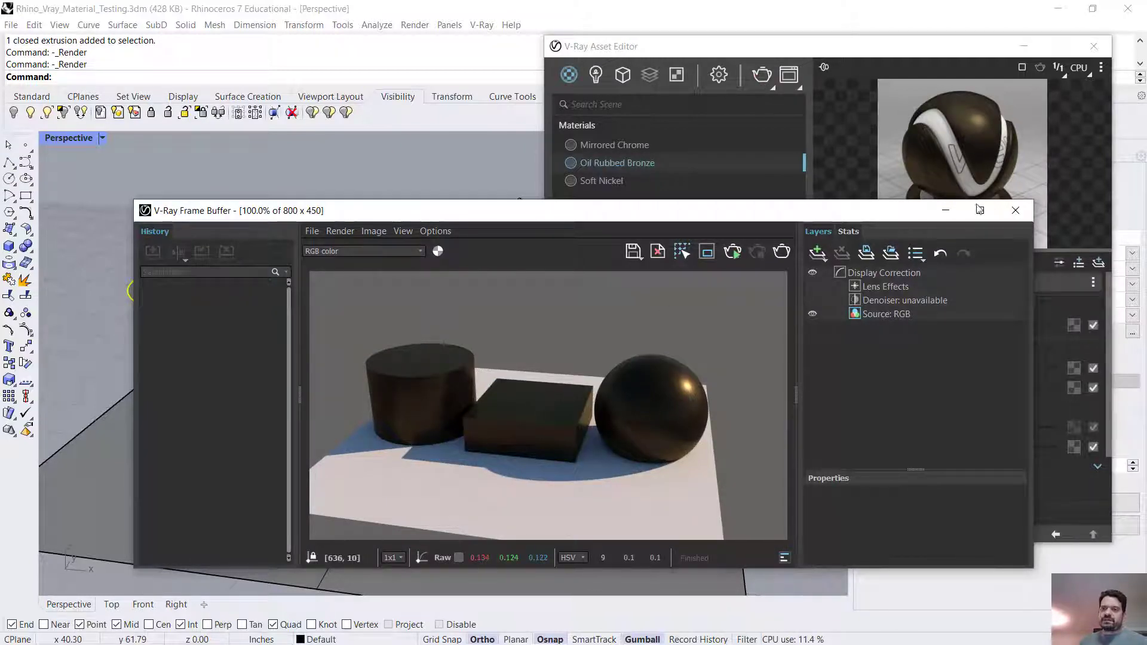
Step: Brighten the bronze reflection colour, use 0.75 glossiness, and re-render to inspect the sphere
{"action": "left_click", "coordinate": [1015, 210]}
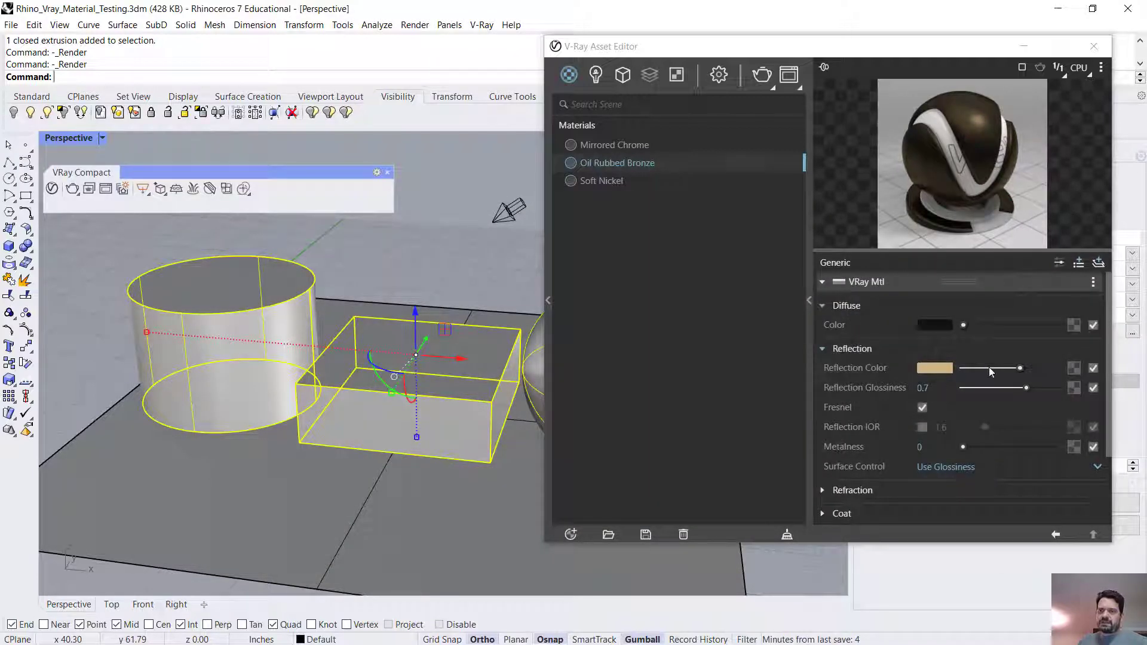
{"action": "mouse_move", "coordinate": [1020, 368]}
{"action": "left_mouse_down"}
{"action": "mouse_move", "coordinate": [1058, 365]}
{"action": "mouse_move", "coordinate": [1032, 387]}
{"action": "left_mouse_up"}
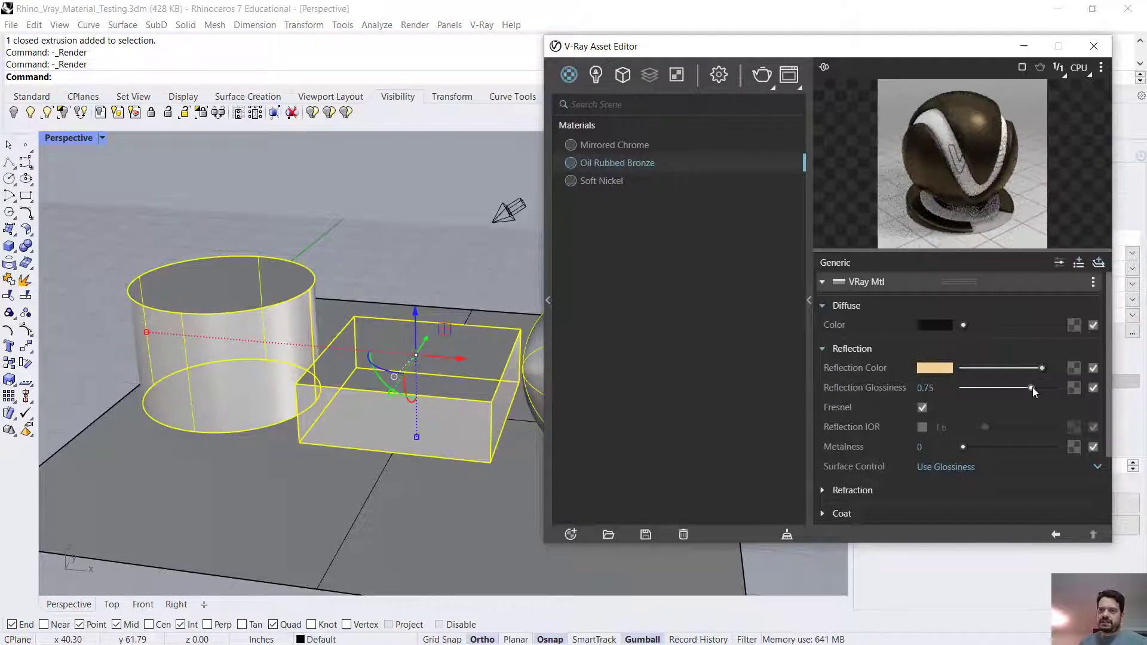
{"action": "left_click", "coordinate": [768, 73]}
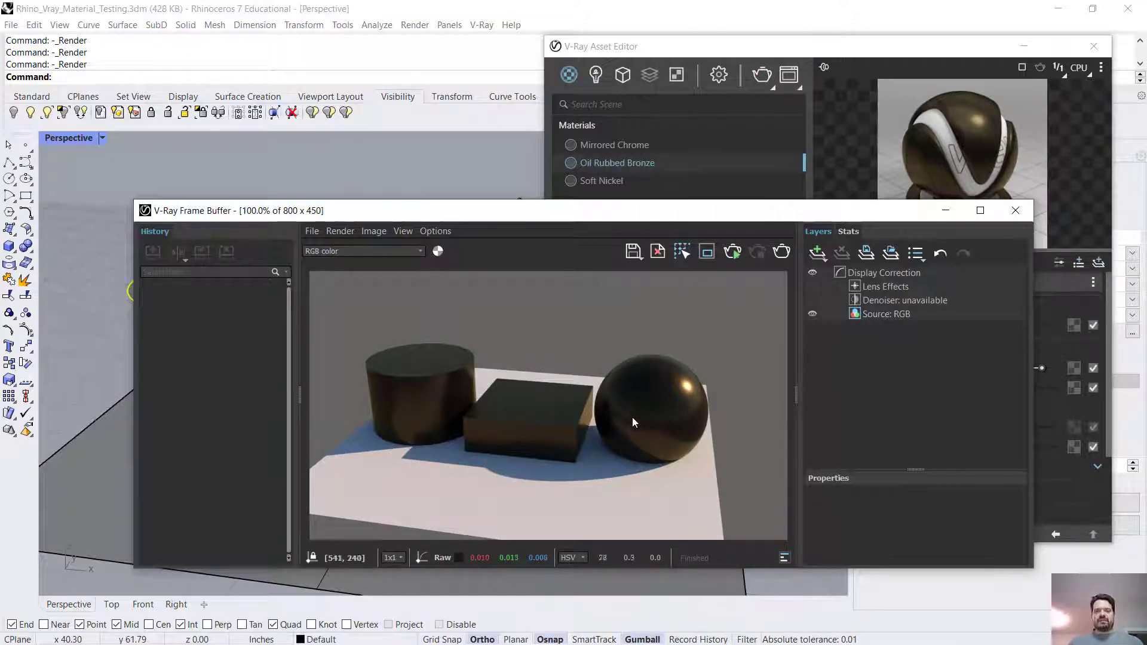
{"action": "scroll", "coordinate": [646, 414], "scroll_direction": "up", "scroll_amount": 2}
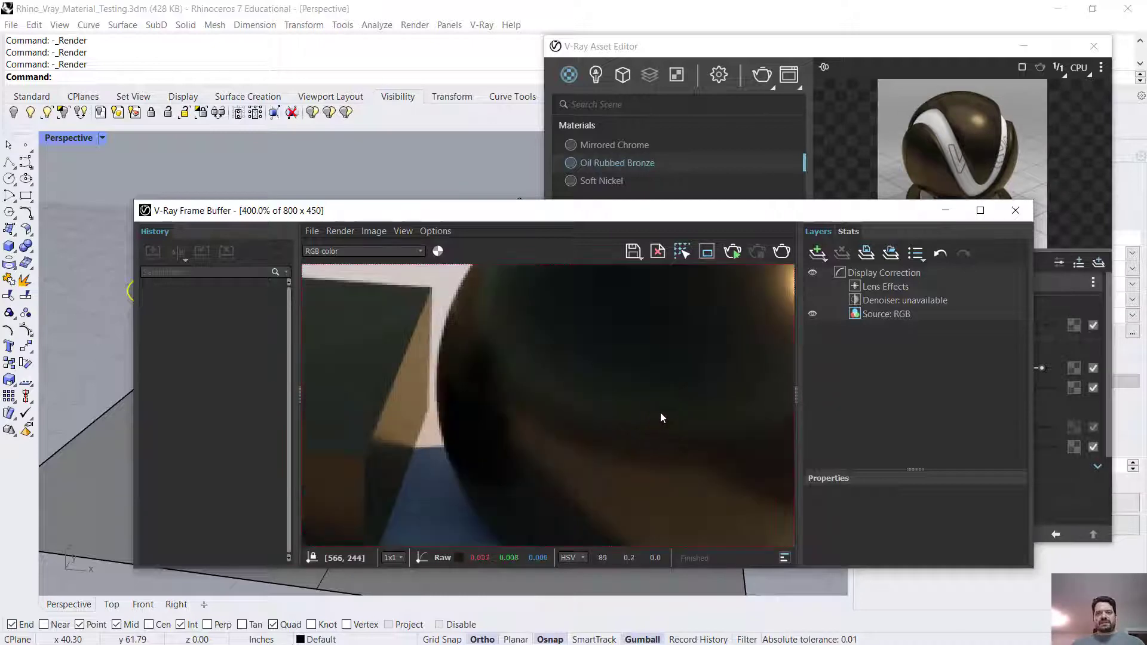
{"action": "scroll", "coordinate": [661, 412], "scroll_direction": "down", "scroll_amount": 1}
{"action": "left_click_drag", "start_coordinate": [711, 212], "coordinate": [516, 221]}
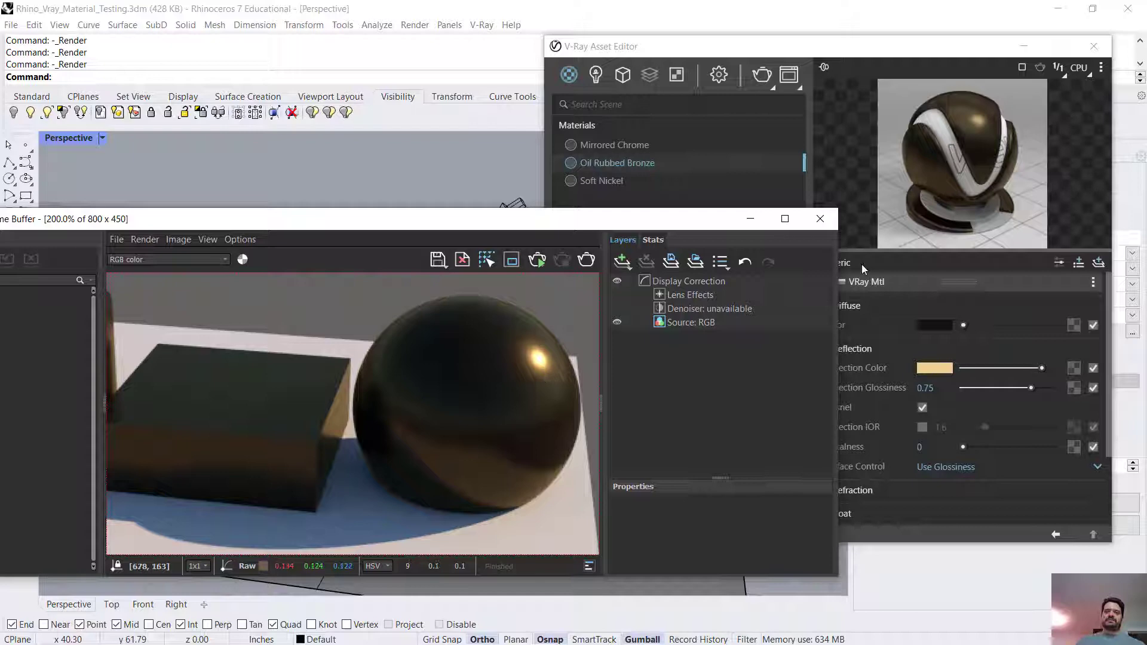
Step: Select the Soft Nickel material and darken its diffuse base colour
{"action": "left_click", "coordinate": [827, 229]}
{"action": "left_click", "coordinate": [624, 181]}
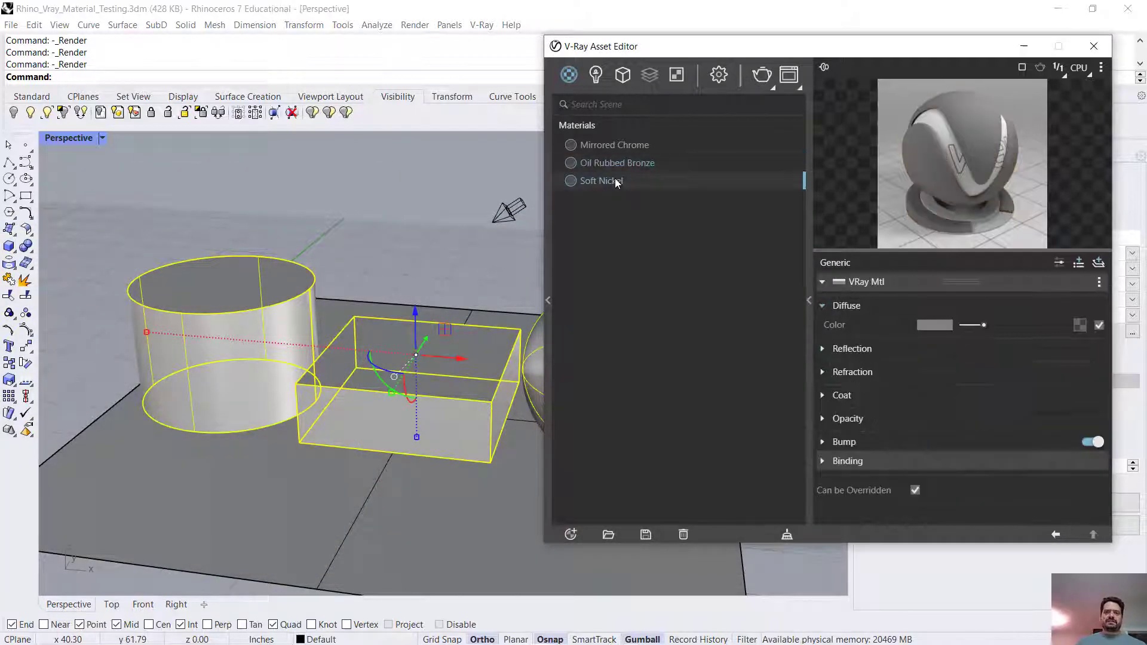
{"action": "right_click", "coordinate": [615, 181]}
{"action": "left_click", "coordinate": [650, 214]}
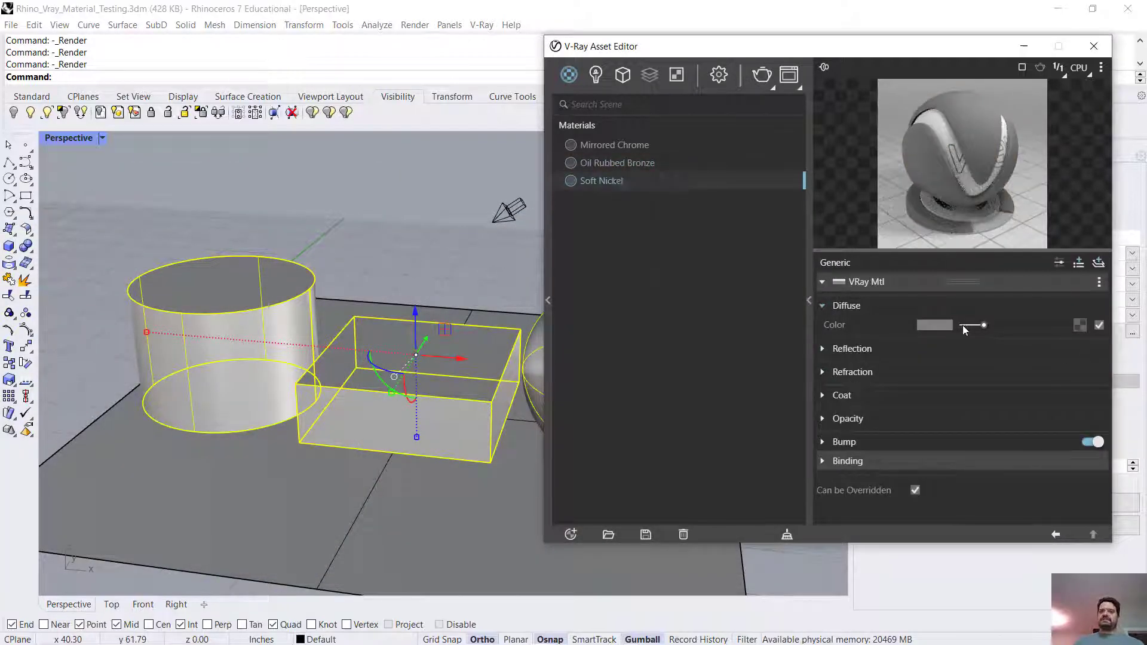
{"action": "left_click_drag", "start_coordinate": [963, 325], "coordinate": [967, 325]}
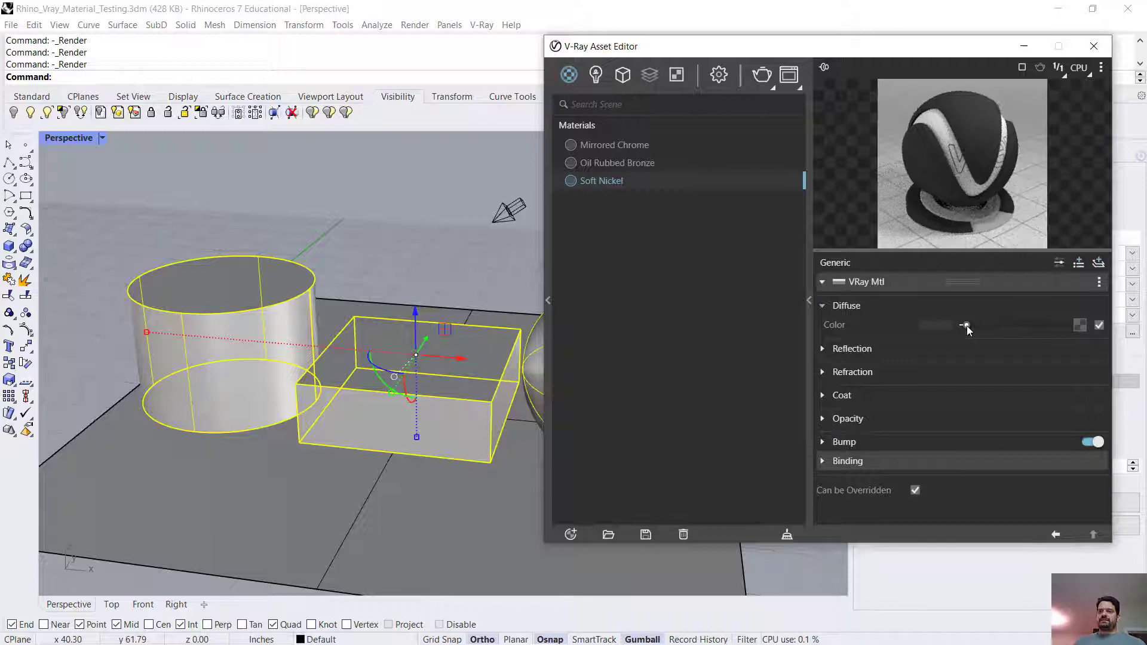
Step: Give Soft Nickel a warm near-white reflection, Fresnel off and 0.9 reflection glossiness
{"action": "left_click", "coordinate": [824, 351]}
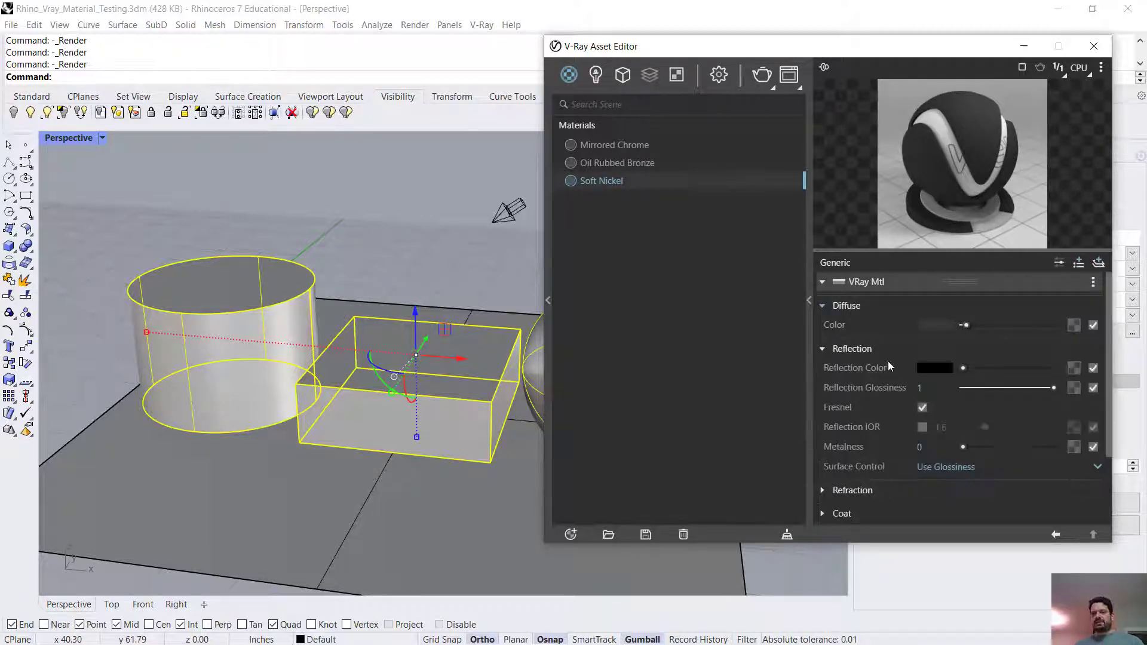
{"action": "left_click_drag", "start_coordinate": [963, 368], "coordinate": [1037, 382]}
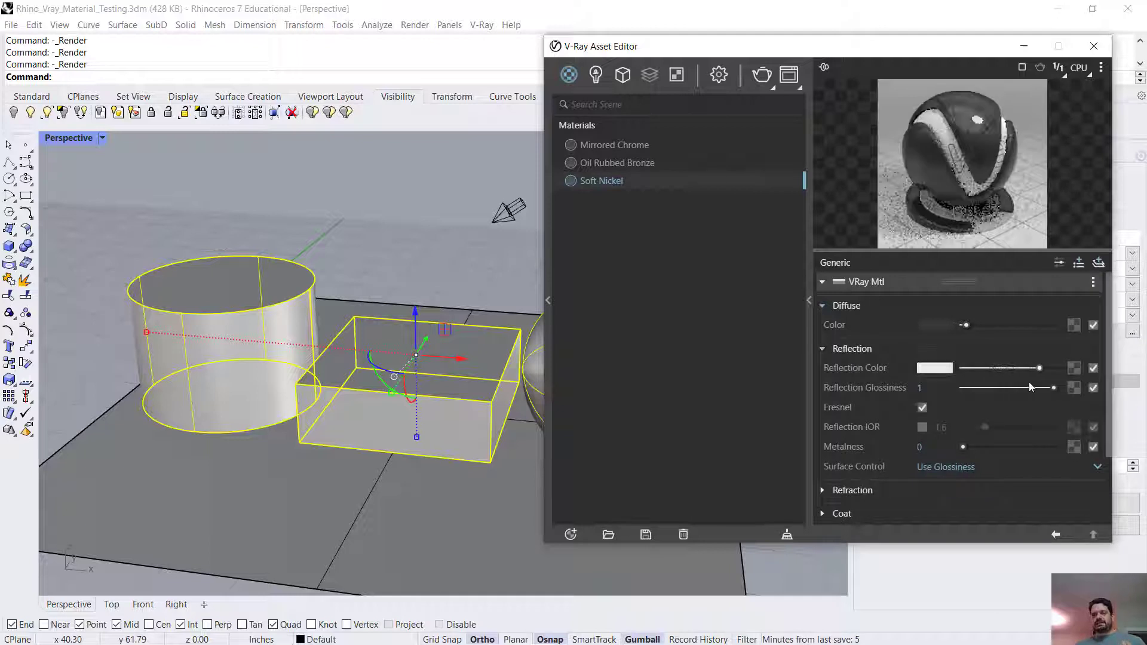
{"action": "left_click", "coordinate": [934, 368]}
{"action": "left_click", "coordinate": [545, 234]}
{"action": "left_click_drag", "start_coordinate": [553, 234], "coordinate": [553, 234]}
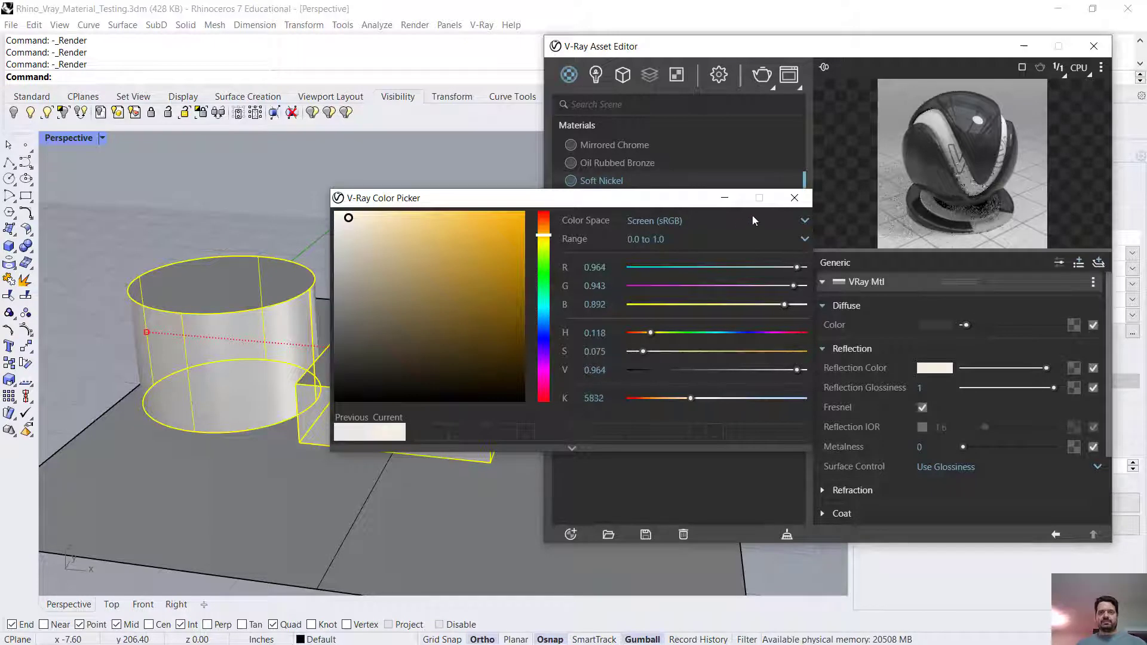
{"action": "left_click", "coordinate": [794, 198]}
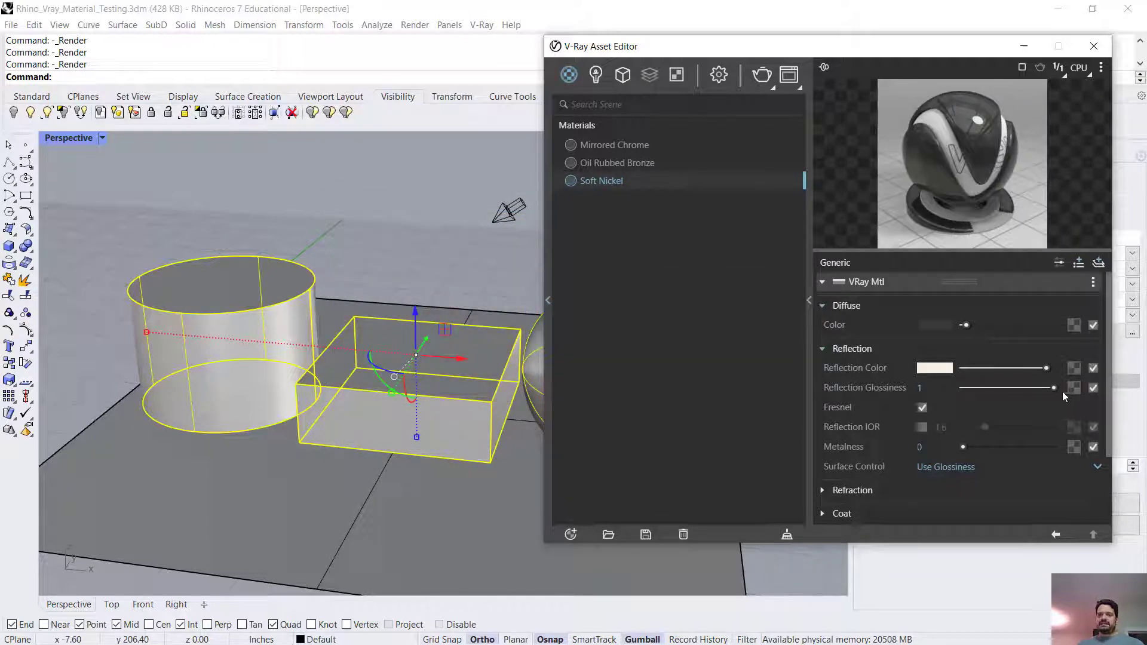
{"action": "left_click", "coordinate": [921, 408]}
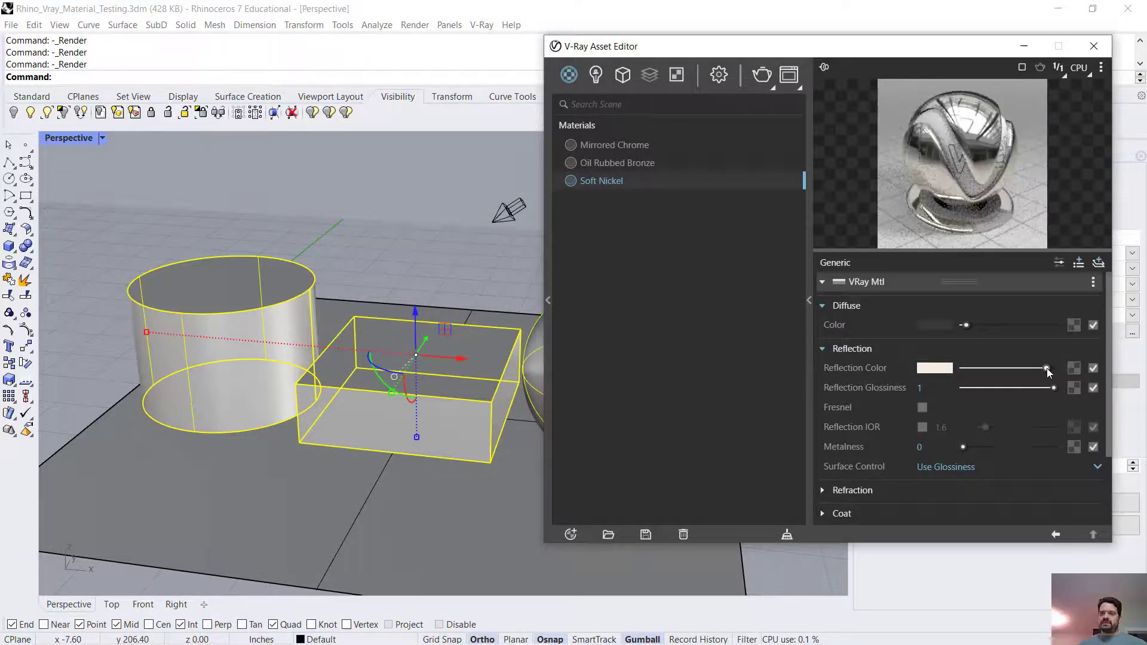
{"action": "mouse_move", "coordinate": [1046, 368]}
{"action": "left_mouse_down"}
{"action": "mouse_move", "coordinate": [977, 368]}
{"action": "mouse_move", "coordinate": [1034, 370]}
{"action": "mouse_move", "coordinate": [1040, 389]}
{"action": "left_mouse_up"}
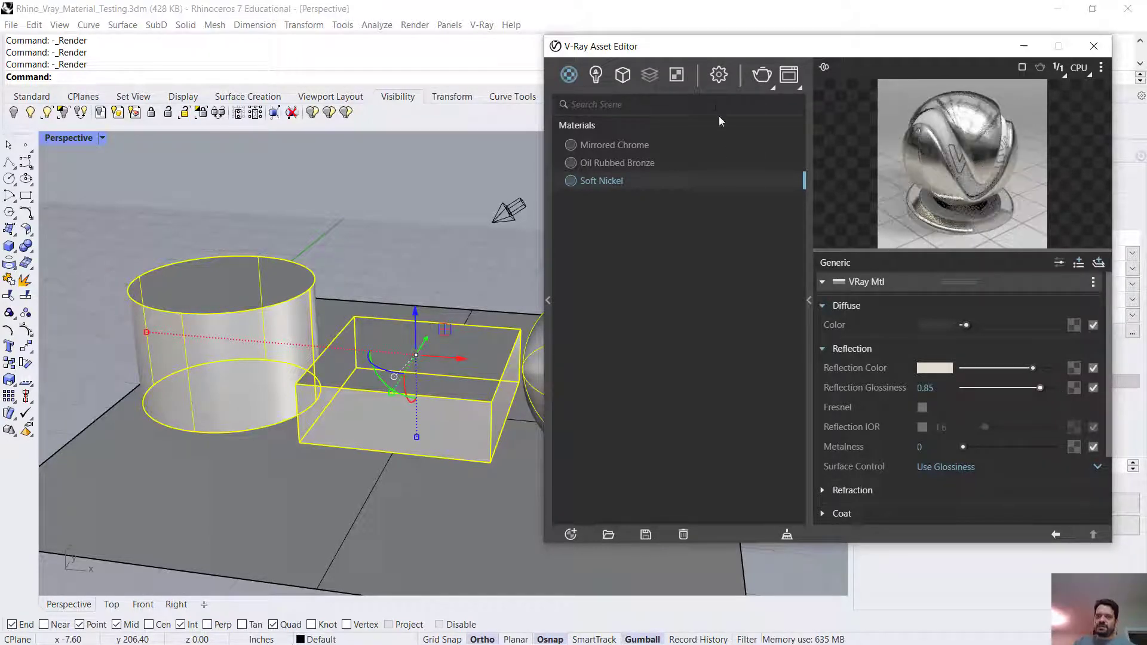
{"action": "left_click", "coordinate": [1044, 387]}
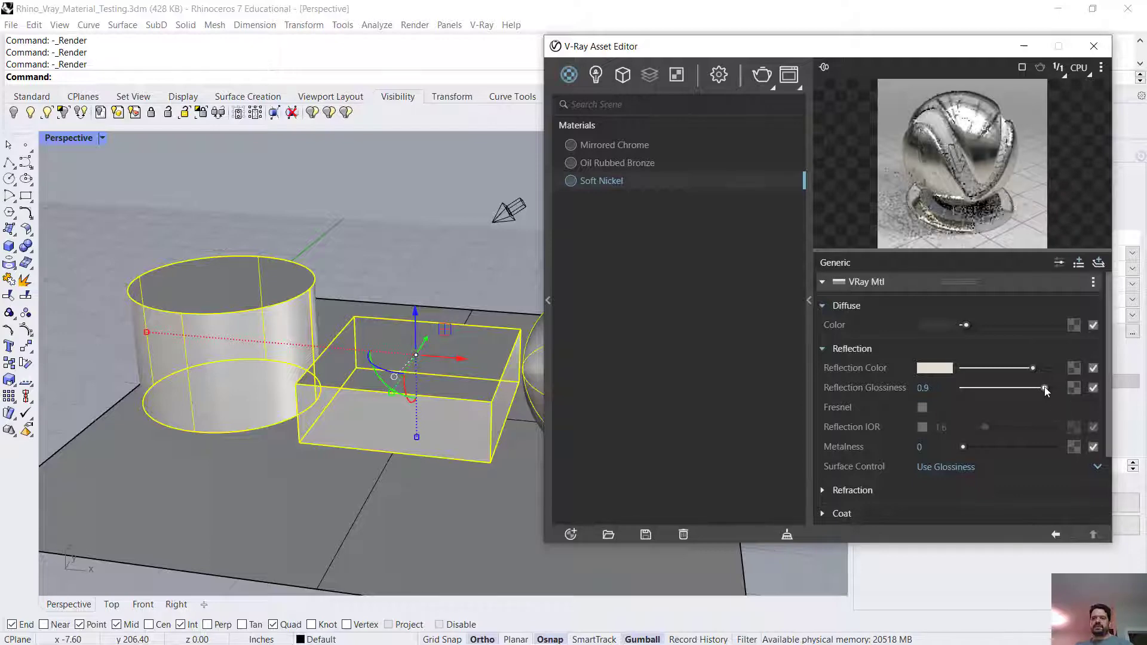
Step: Render the Soft Nickel test, inspect the sphere in the Frame Buffer, then minimize it
{"action": "left_click", "coordinate": [760, 76]}
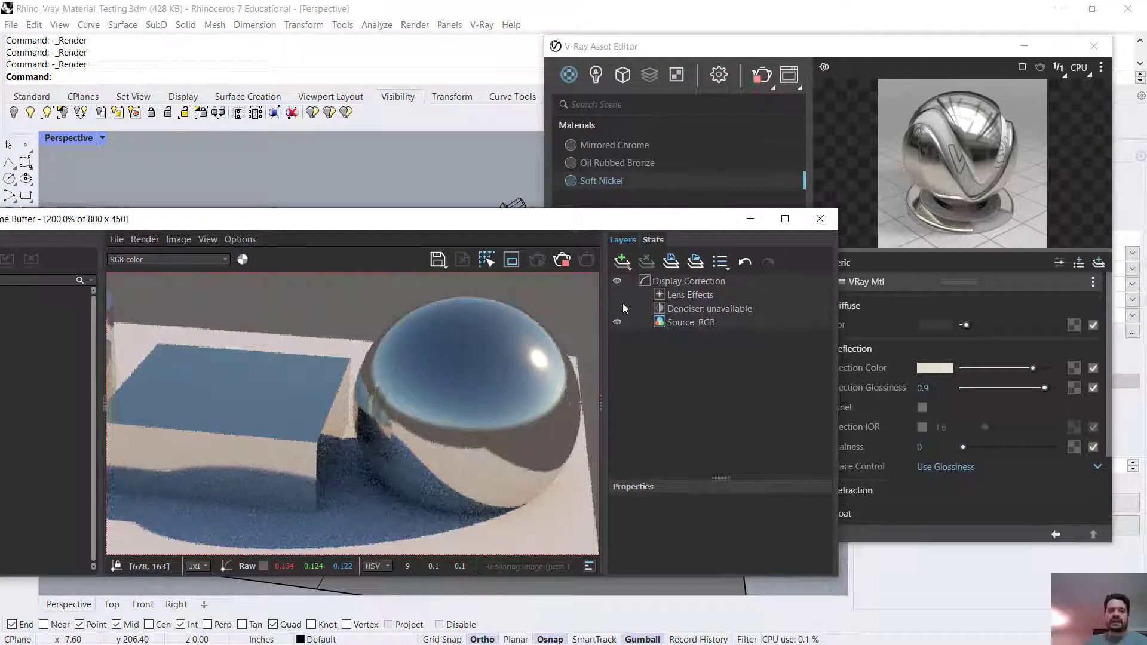
{"action": "middle_click_drag", "start_coordinate": [302, 433], "coordinate": [417, 365]}
{"action": "middle_click_drag", "start_coordinate": [571, 328], "coordinate": [544, 350]}
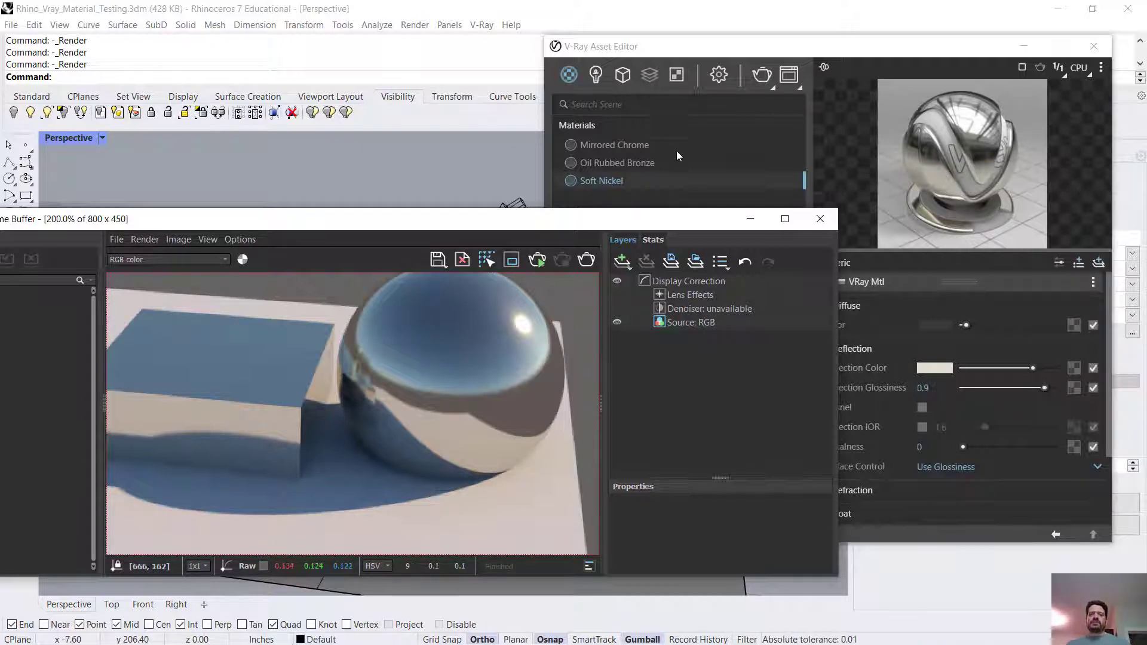
{"action": "left_click", "coordinate": [750, 218]}
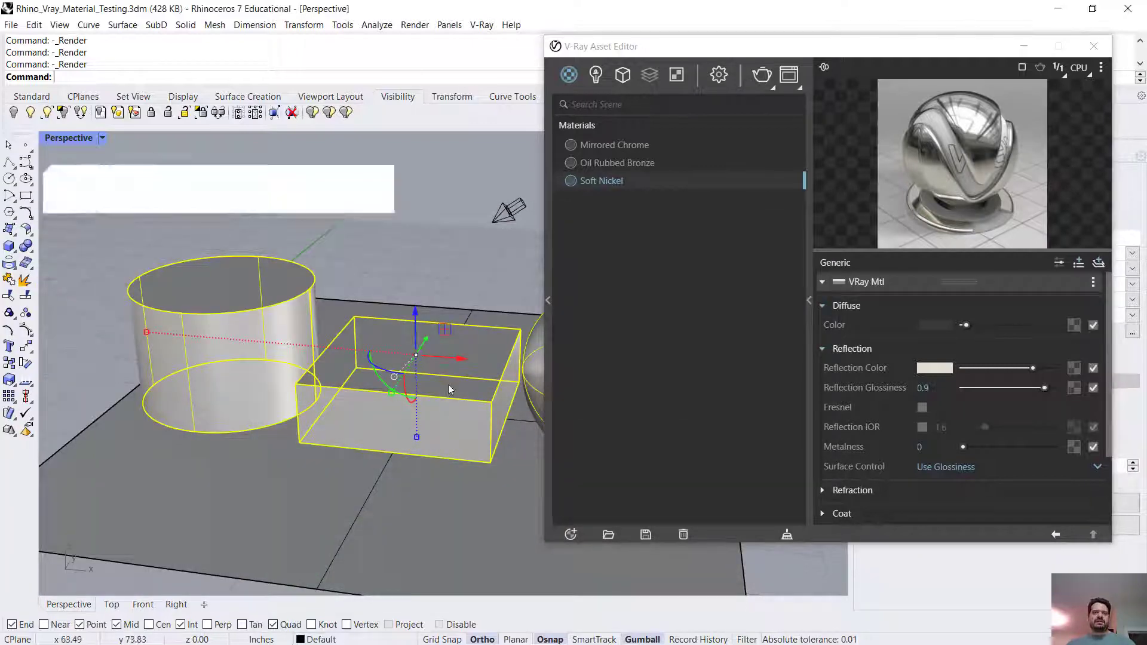
Step: Apply Oil Rubbed Bronze to the sphere and Mirrored Chrome to the box
{"action": "left_click", "coordinate": [505, 371]}
{"action": "left_click", "coordinate": [534, 362]}
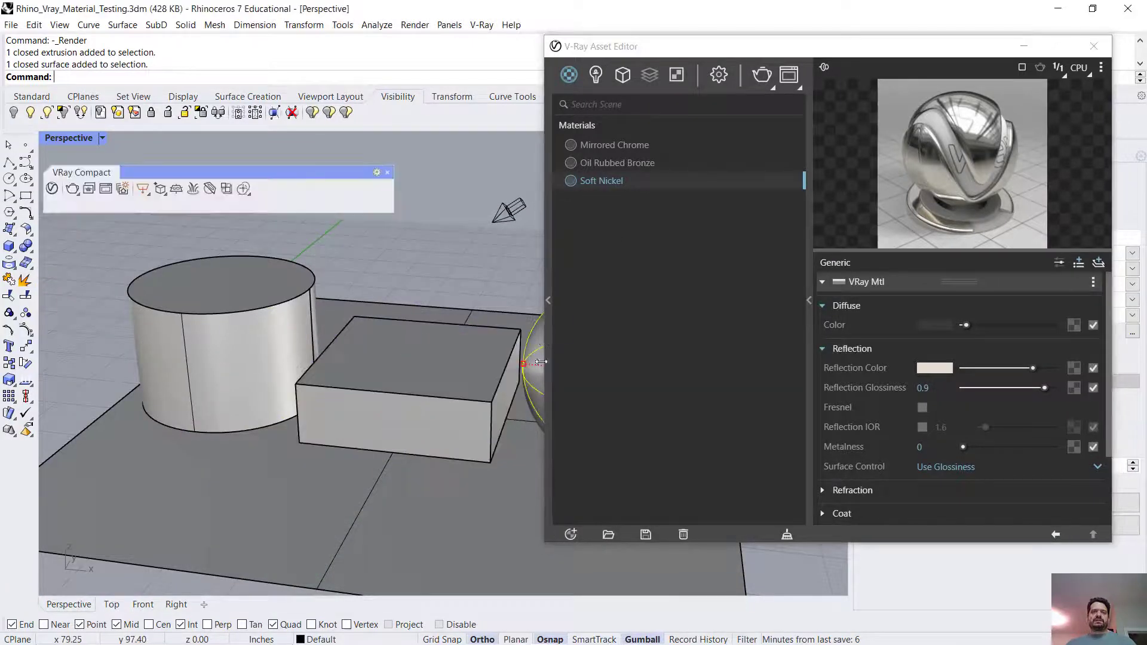
{"action": "left_click", "coordinate": [622, 163]}
{"action": "right_click", "coordinate": [622, 163]}
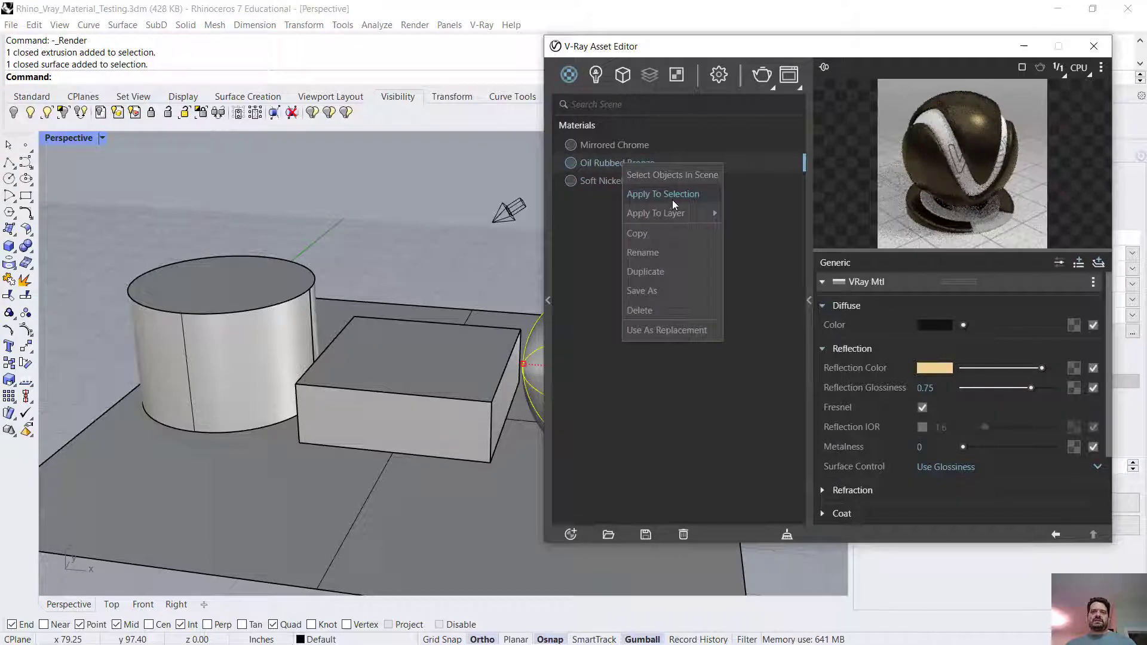
{"action": "left_click", "coordinate": [672, 200]}
{"action": "left_click", "coordinate": [491, 321]}
{"action": "left_click", "coordinate": [615, 147]}
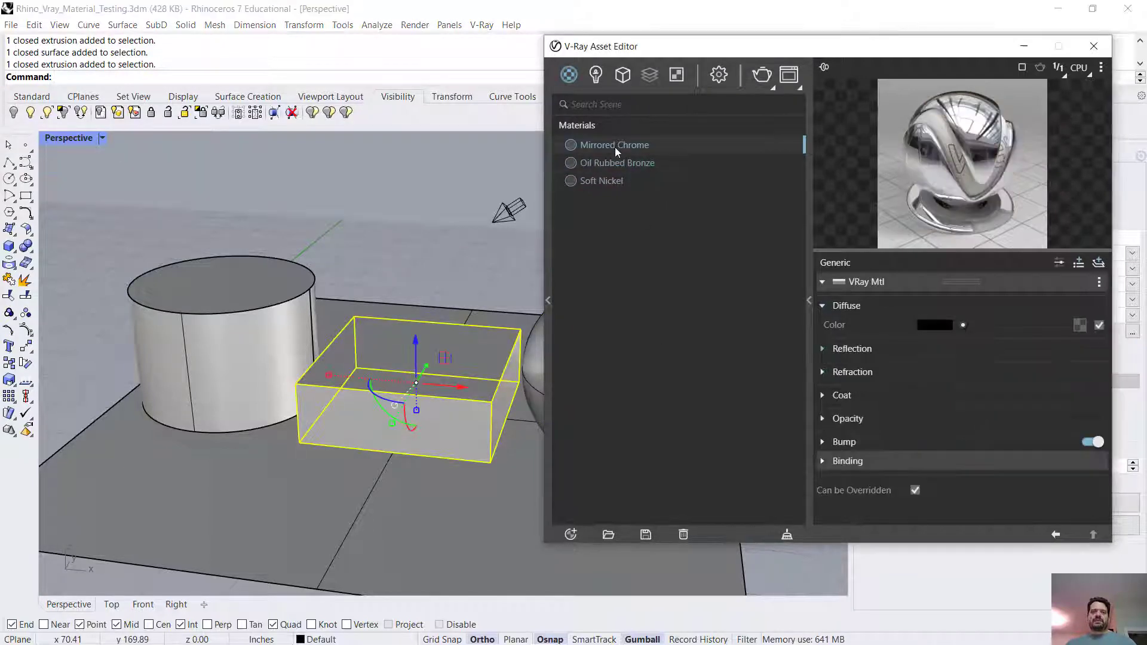
{"action": "right_click", "coordinate": [615, 147]}
{"action": "left_click", "coordinate": [650, 186]}
Step: Select the cylinder and lower Soft Nickel's reflection glossiness to 0.8
{"action": "left_click", "coordinate": [255, 314]}
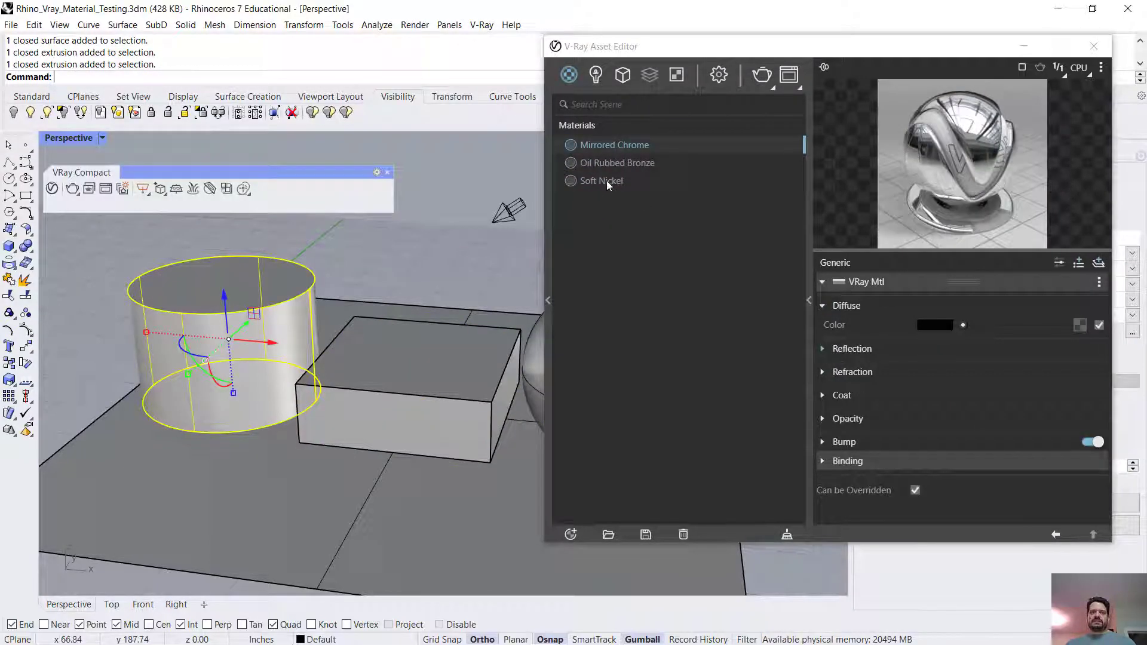
{"action": "left_click", "coordinate": [603, 180]}
{"action": "left_click", "coordinate": [935, 367]}
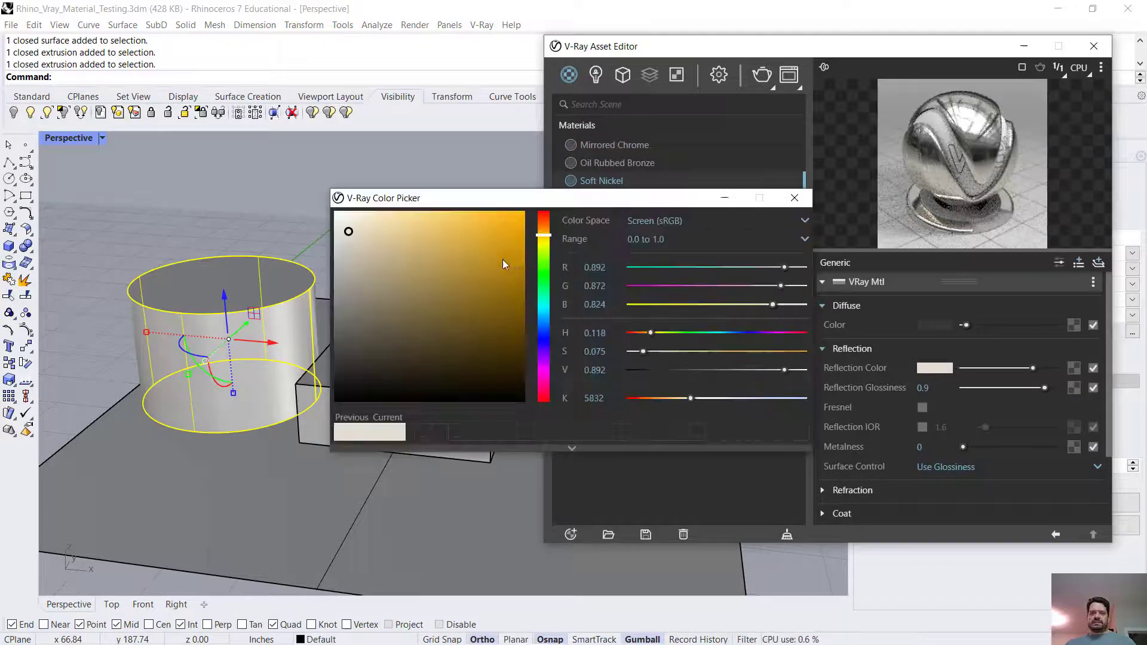
{"action": "left_click", "coordinate": [794, 198]}
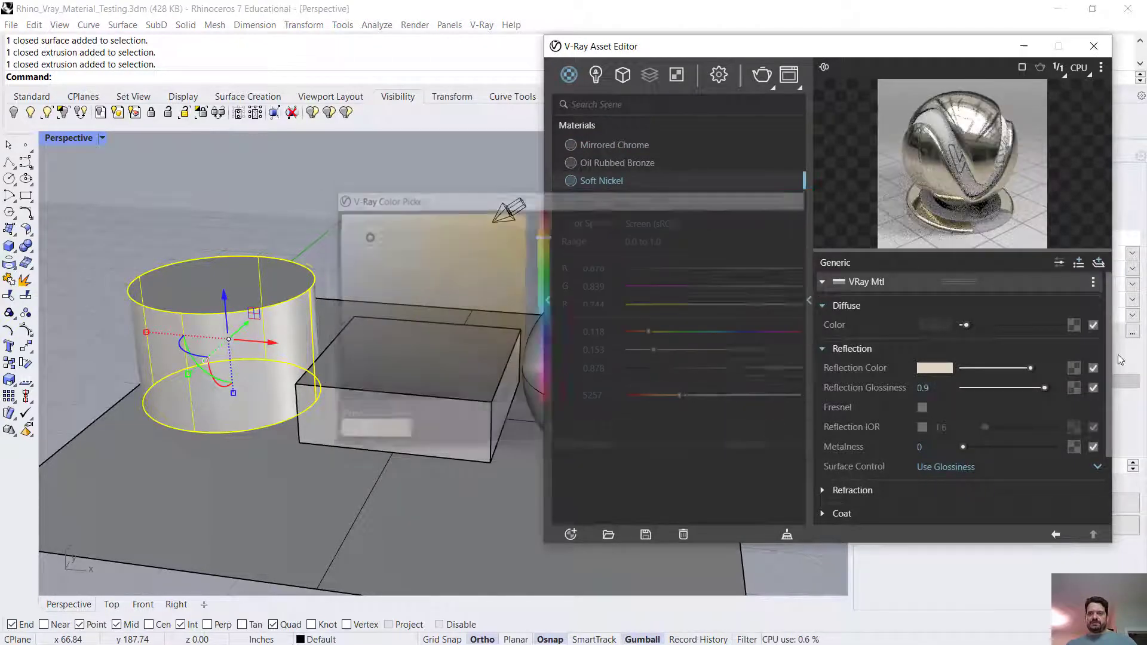
{"action": "left_click_drag", "start_coordinate": [1044, 389], "coordinate": [1035, 388]}
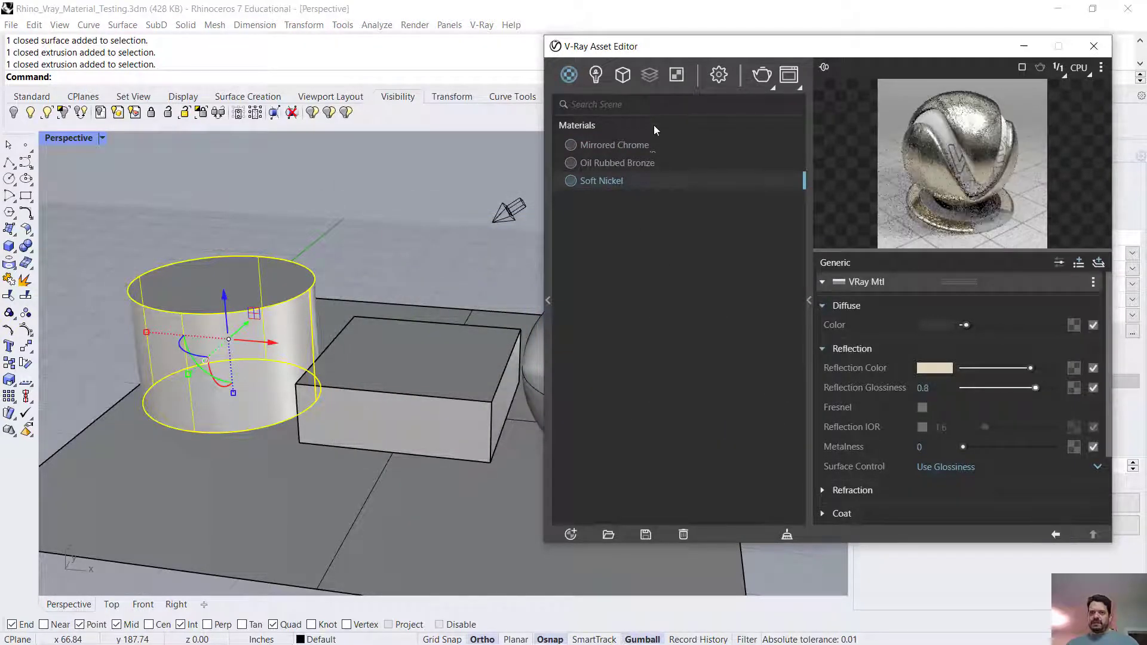
Step: Render the scene and widen the Frame Buffer to show the nickel cylinder, chrome box and bronze sphere
{"action": "left_click", "coordinate": [763, 76]}
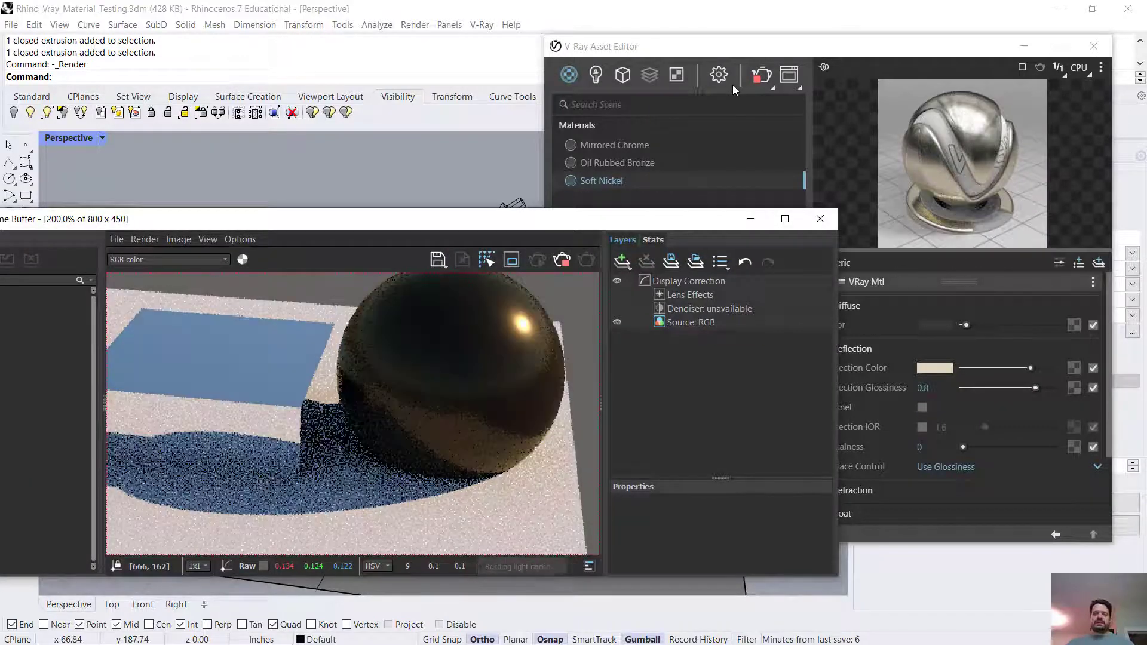
{"action": "middle_click_drag", "start_coordinate": [275, 405], "coordinate": [396, 464]}
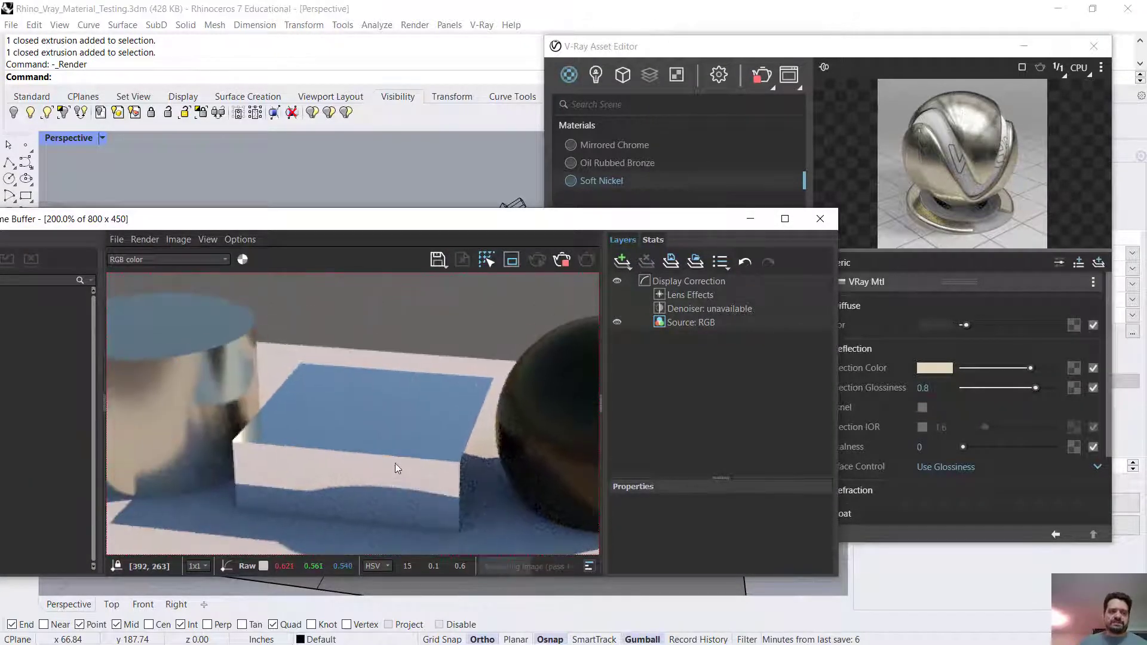
{"action": "scroll", "coordinate": [395, 464], "scroll_direction": "down", "scroll_amount": 1}
{"action": "scroll", "coordinate": [374, 391], "scroll_direction": "up", "scroll_amount": 1}
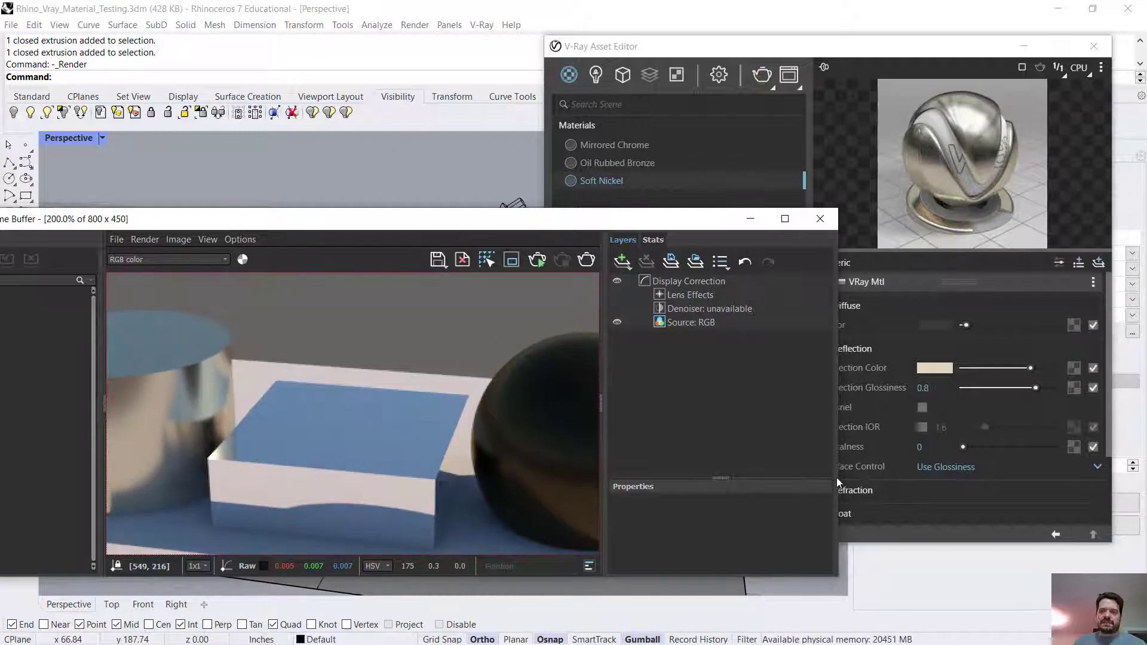
{"action": "left_click_drag", "start_coordinate": [837, 487], "coordinate": [1087, 487]}
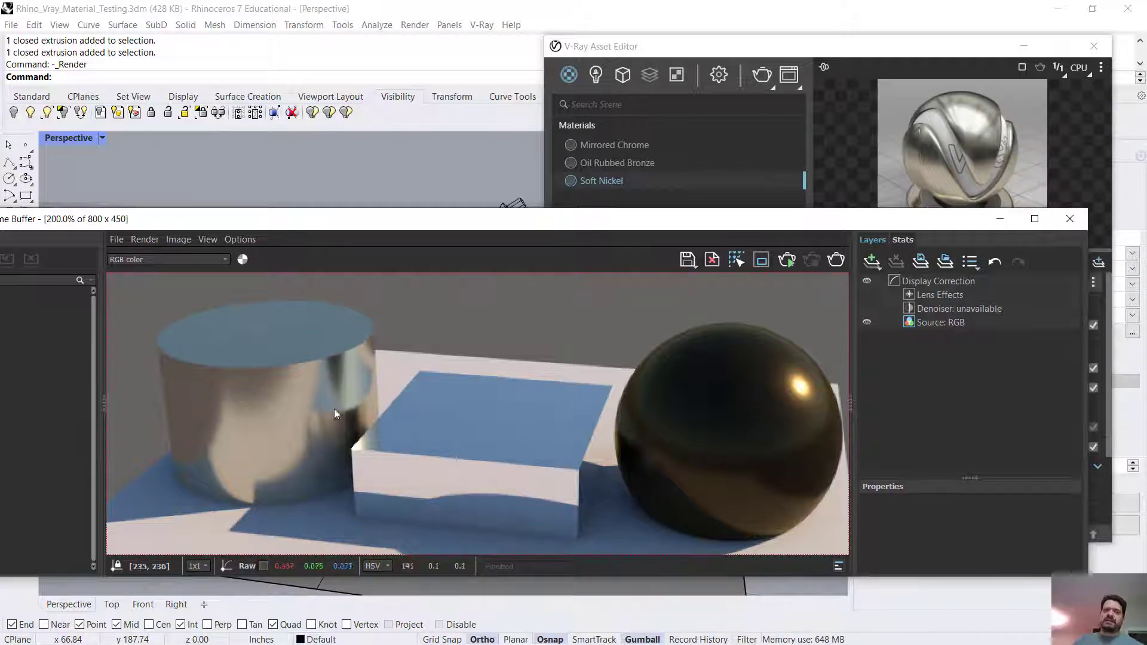
{"action": "left_click_drag", "start_coordinate": [426, 225], "coordinate": [427, 232]}
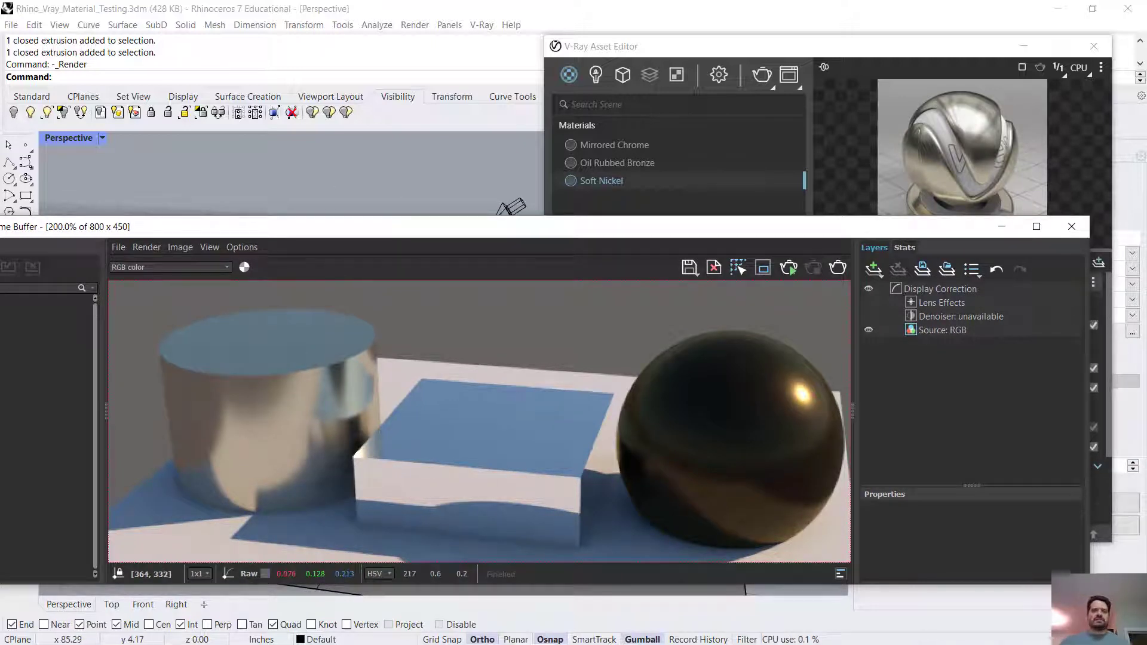
{"action": "mouse_move", "coordinate": [682, 639]}
{"action": "left_click", "coordinate": [570, 630]}
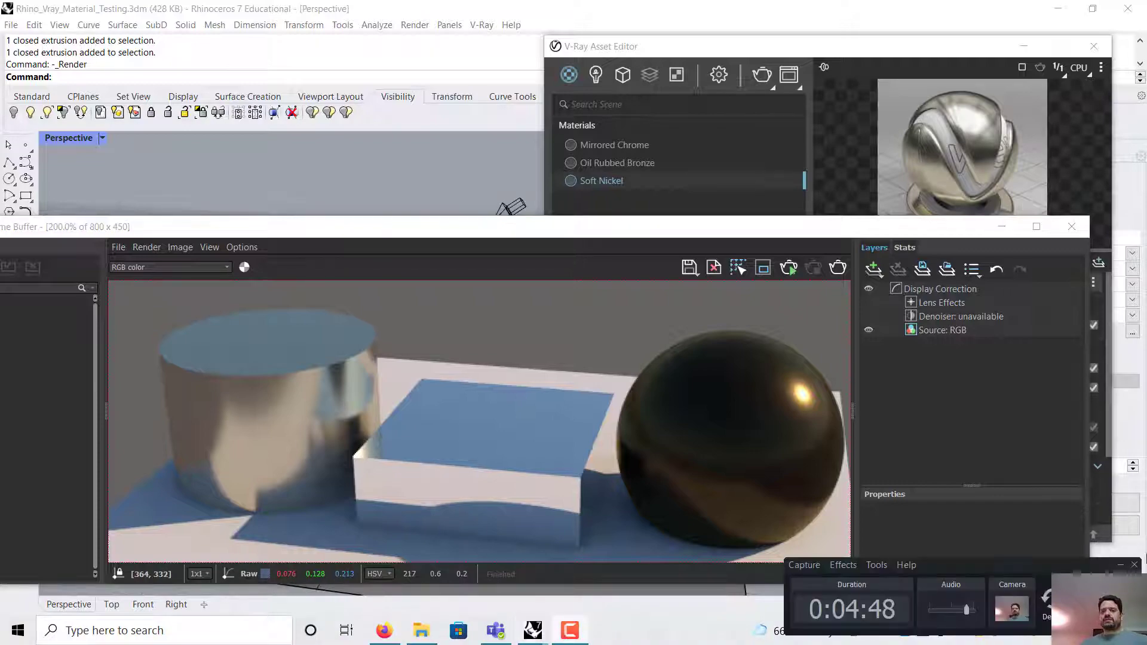